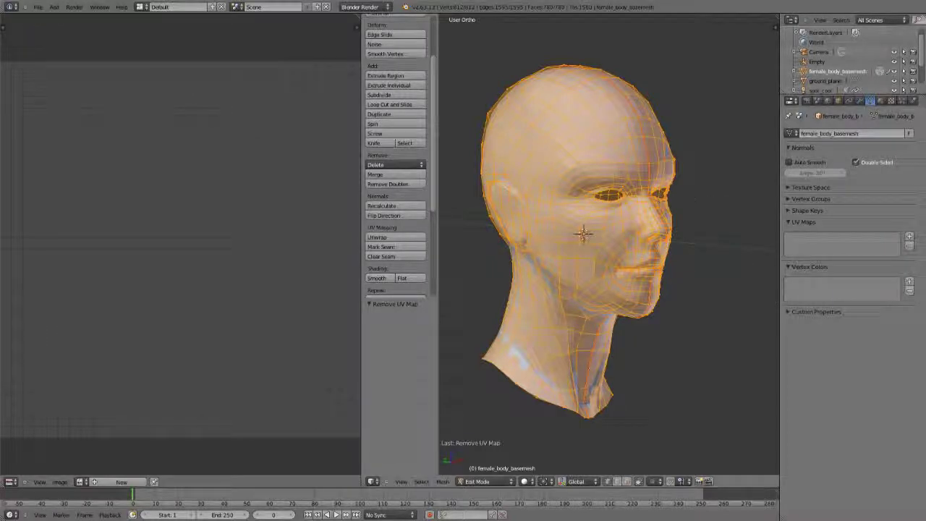
Pick Smart UV Project from the UV Mapping menu for the head mesh
{"action": "key", "text": "u"}
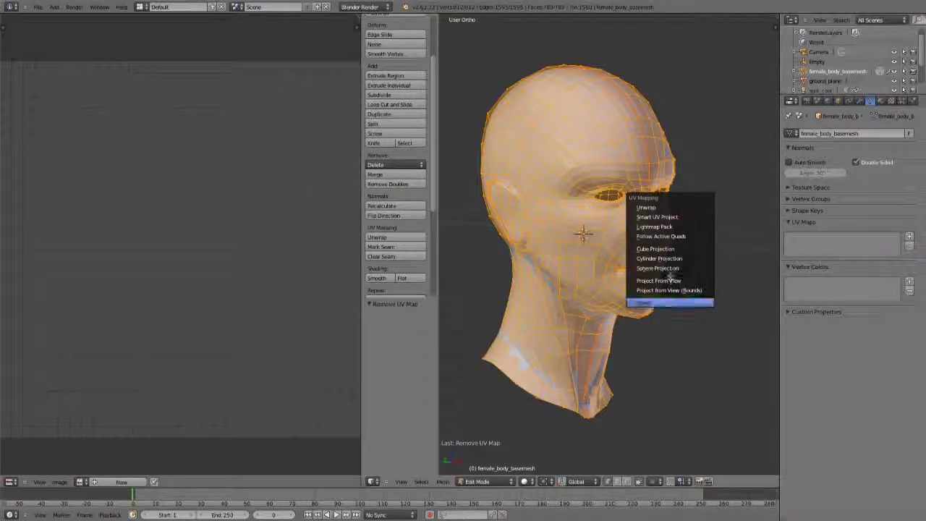
{"action": "left_click", "coordinate": [652, 217]}
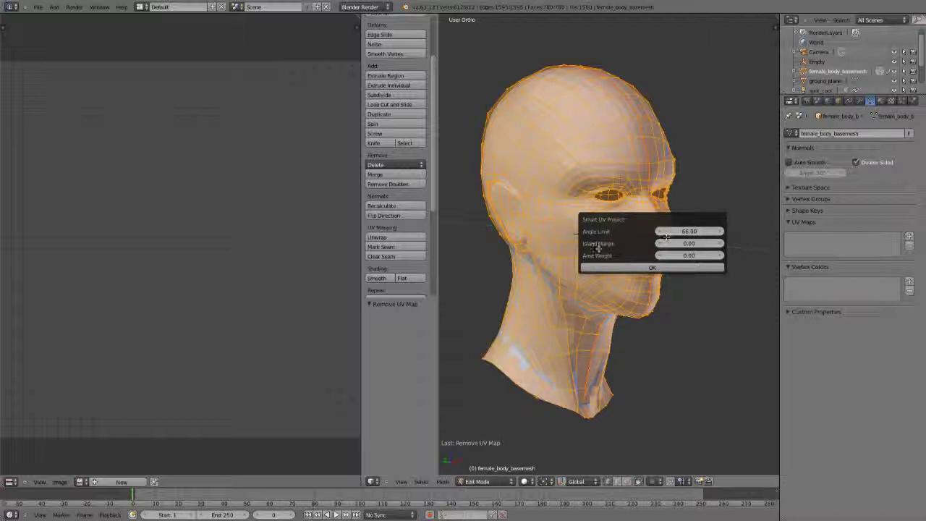
Apply Smart UV Project with default settings and zoom the UV editor to view the islands
{"action": "left_click", "coordinate": [652, 268]}
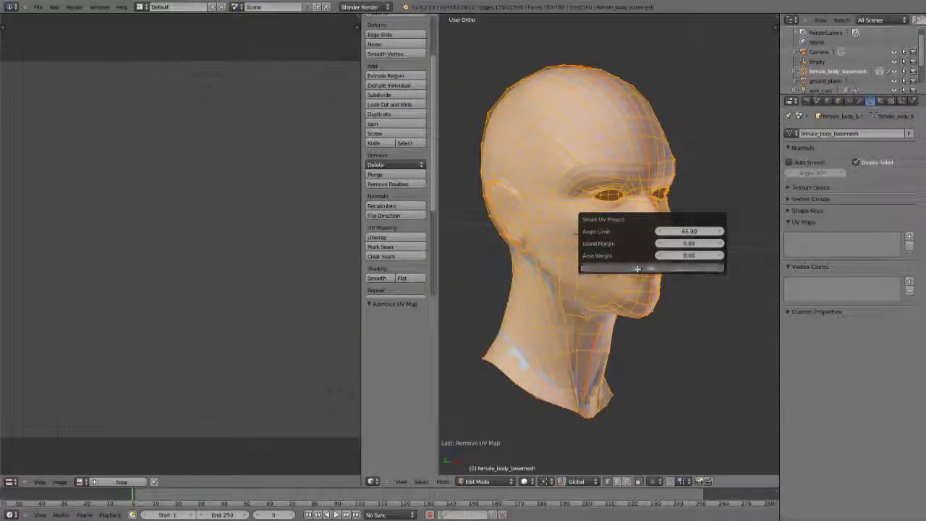
{"action": "scroll", "coordinate": [255, 210], "scroll_direction": "down", "scroll_amount": 2}
{"action": "scroll", "coordinate": [246, 246], "scroll_direction": "up", "scroll_amount": 2}
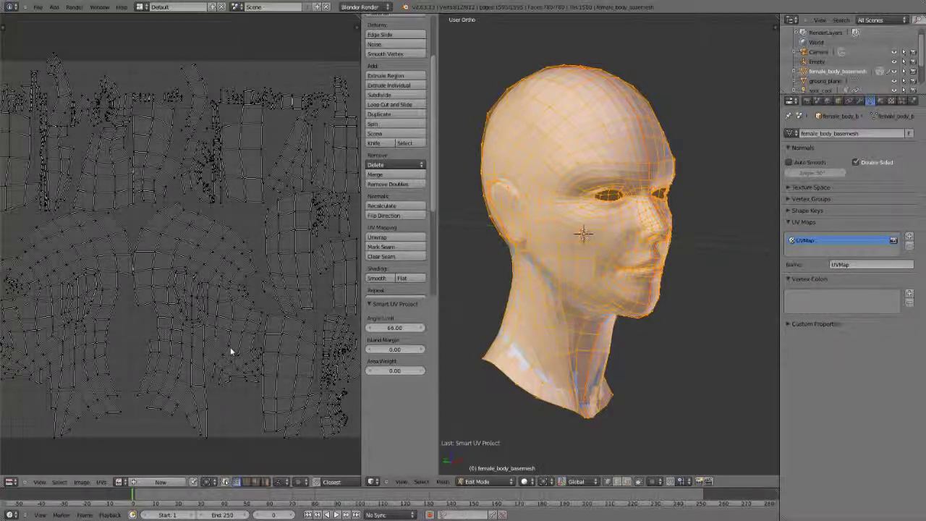
{"action": "scroll", "coordinate": [228, 352], "scroll_direction": "down", "scroll_amount": 1}
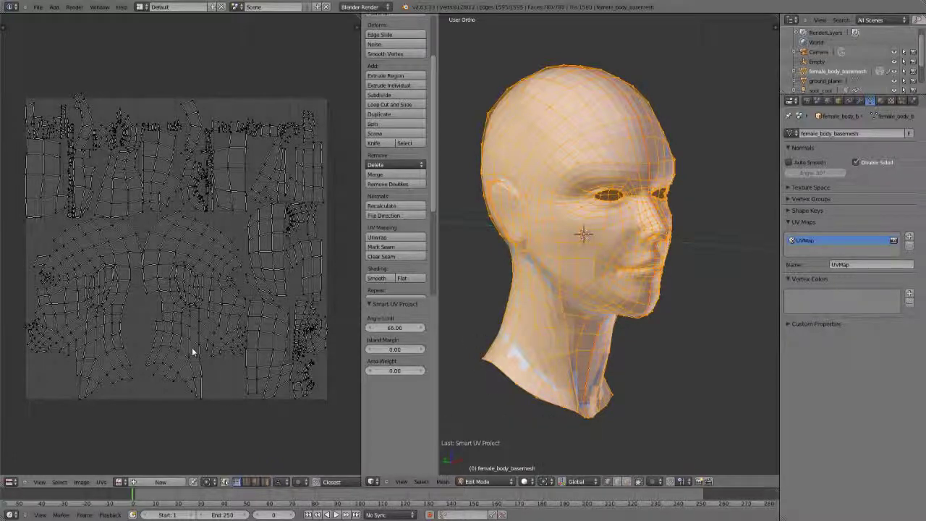
Re-run Smart UV Project on the head with the Angle Limit raised to 89
{"action": "key", "text": "u"}
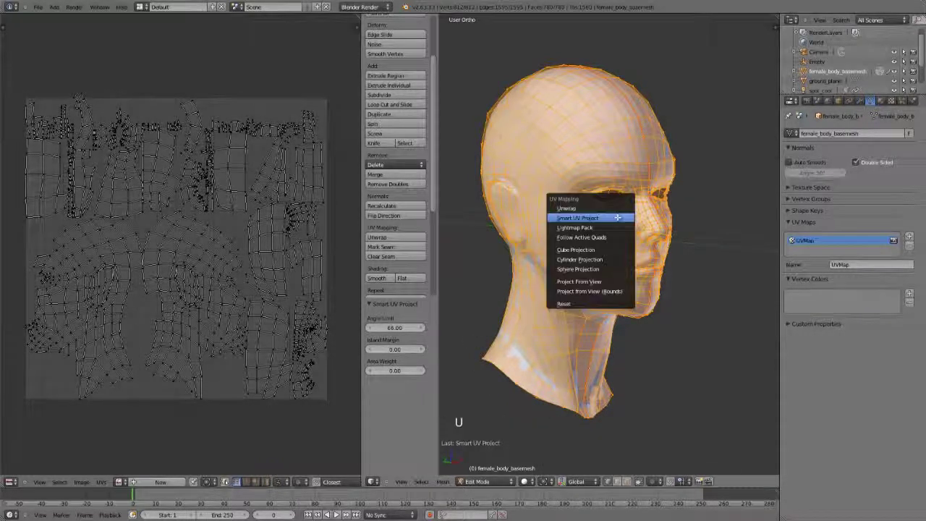
{"action": "left_click", "coordinate": [606, 221]}
{"action": "left_click_drag", "start_coordinate": [669, 224], "coordinate": [683, 230]}
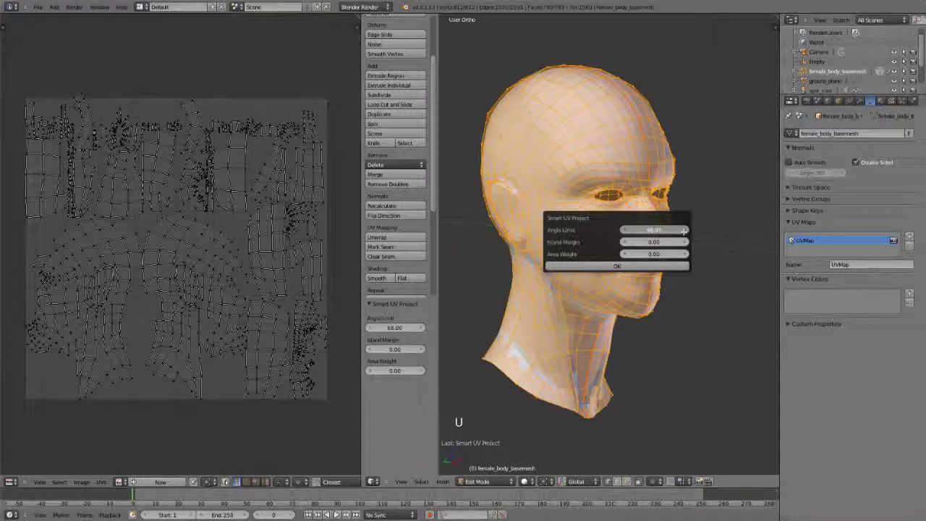
{"action": "left_click", "coordinate": [617, 266]}
{"action": "left_click_drag", "start_coordinate": [391, 328], "coordinate": [420, 327]}
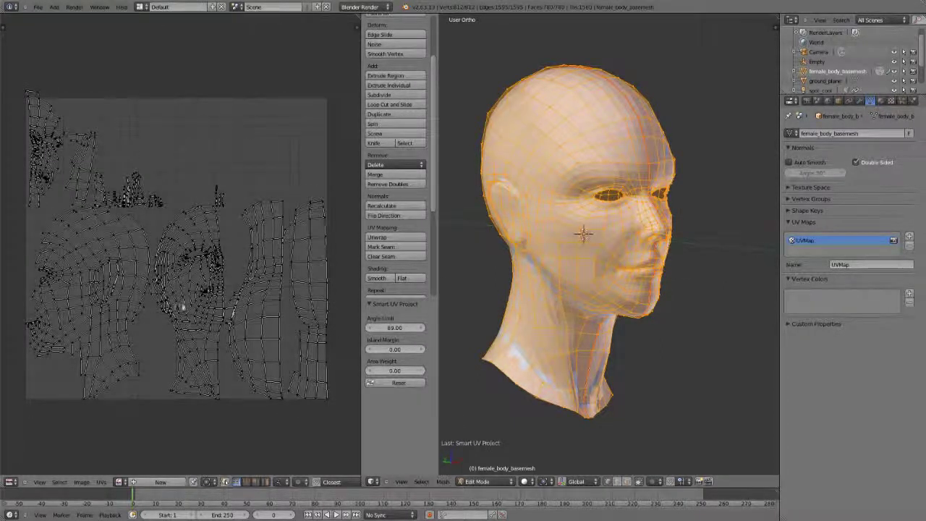
Re-run Smart UV Project with Angle Limit 30 for many smaller islands
{"action": "key", "text": "u"}
{"action": "left_click", "coordinate": [573, 215]}
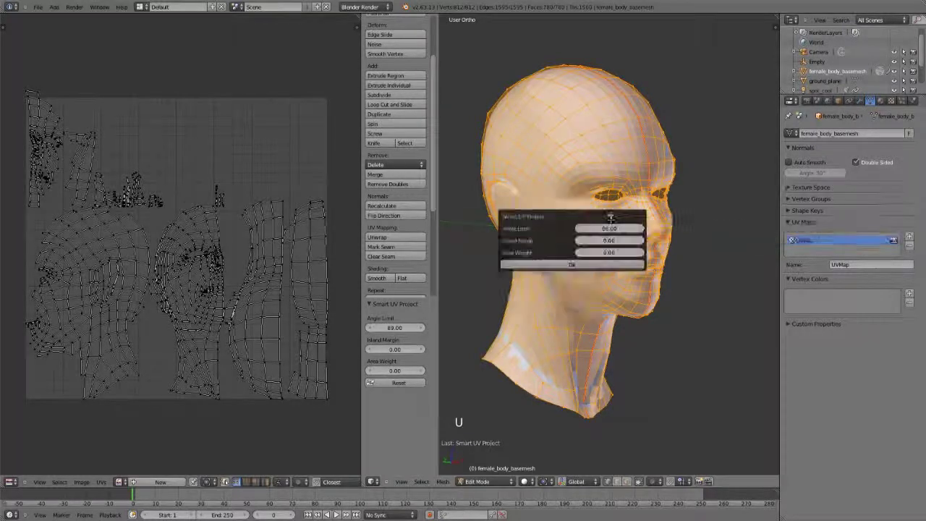
{"action": "left_click", "coordinate": [599, 228]}
{"action": "type", "text": "30"}
{"action": "key", "text": "Return"}
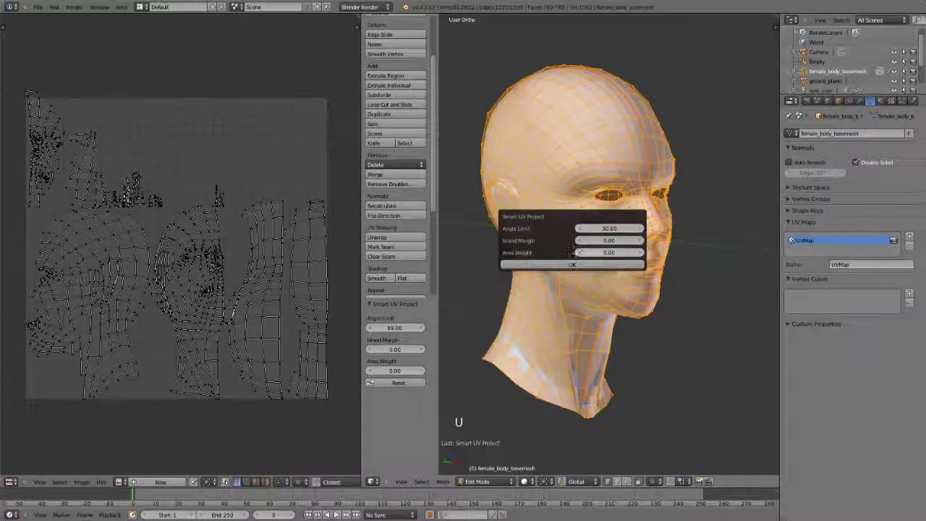
{"action": "left_click", "coordinate": [574, 266]}
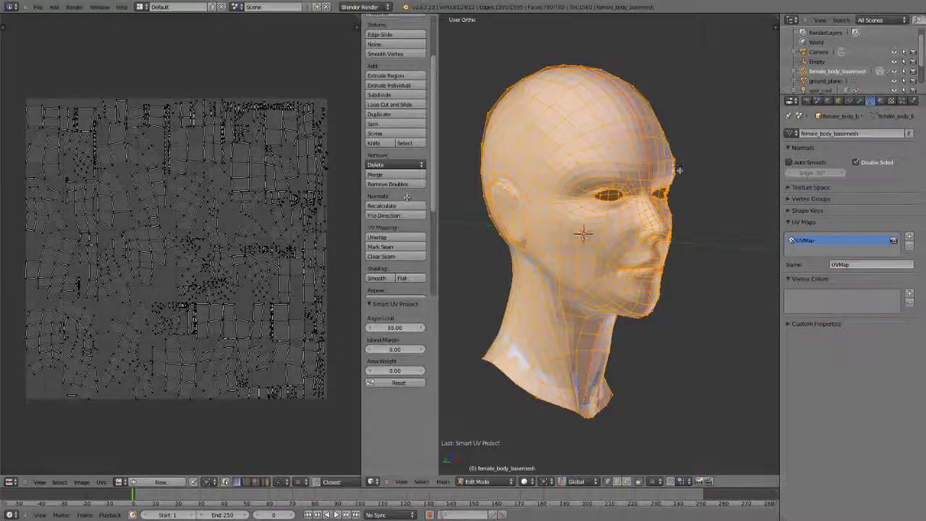
Repack the head's UVs with Lightmap Pack and zoom to inspect the grid
{"action": "key", "text": "u"}
{"action": "left_click", "coordinate": [634, 181]}
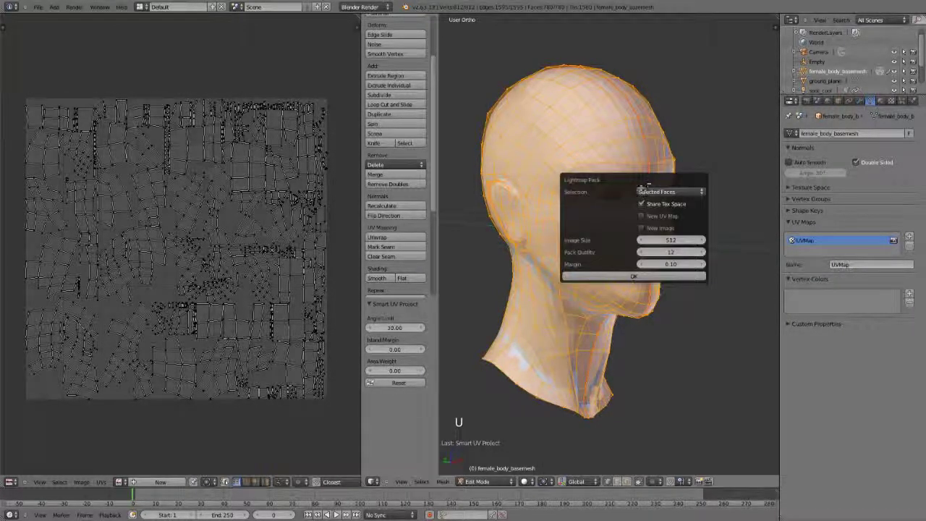
{"action": "left_click", "coordinate": [616, 277]}
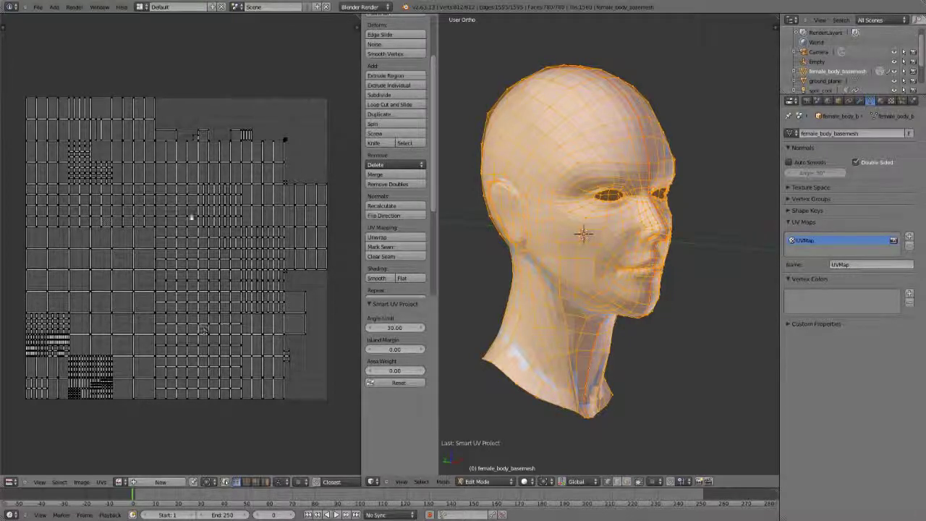
{"action": "scroll", "coordinate": [221, 304], "scroll_direction": "up", "scroll_amount": 3}
{"action": "scroll", "coordinate": [232, 289], "scroll_direction": "down", "scroll_amount": 4}
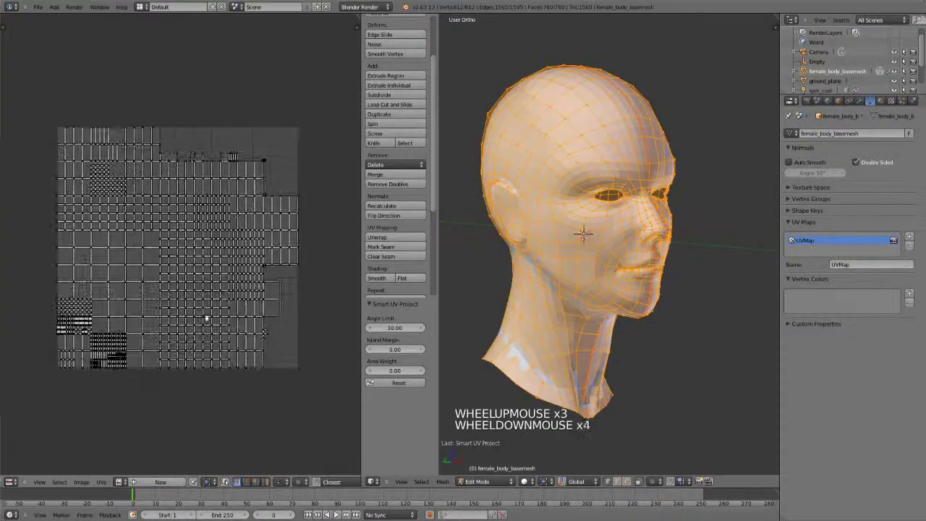
{"action": "scroll", "coordinate": [112, 298], "scroll_direction": "up", "scroll_amount": 1}
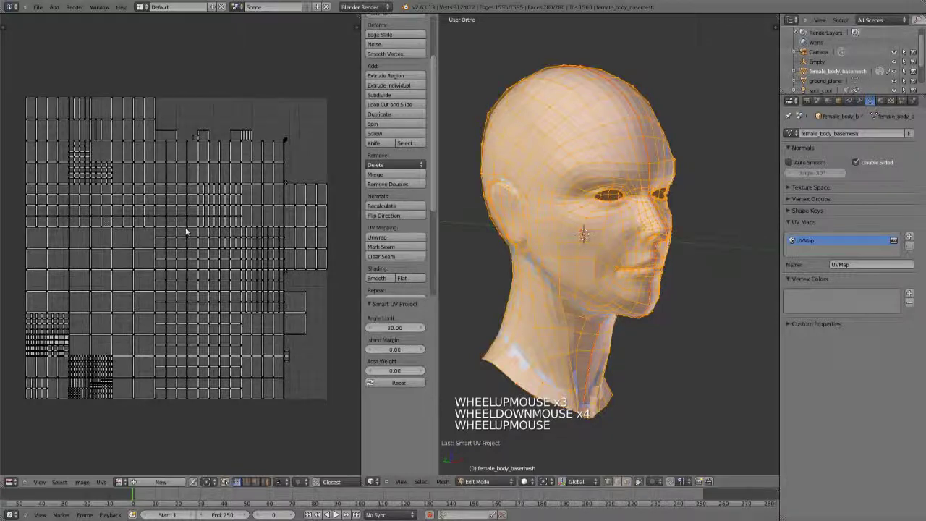
Turn the UV editor's Display Stretch colouring on and back off to check distortion
{"action": "key", "text": "n"}
{"action": "left_click", "coordinate": [8, 32]}
{"action": "left_click", "coordinate": [10, 35]}
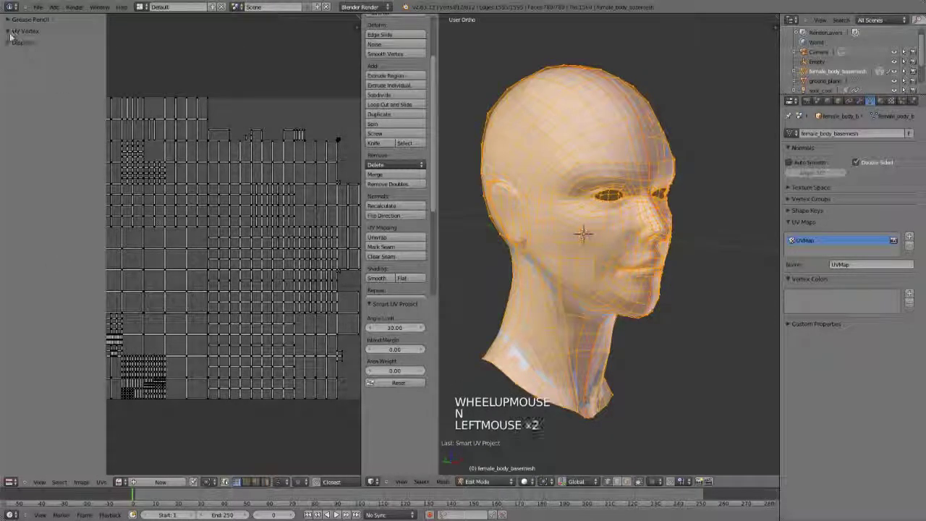
{"action": "left_click", "coordinate": [13, 42]}
{"action": "left_click", "coordinate": [62, 128]}
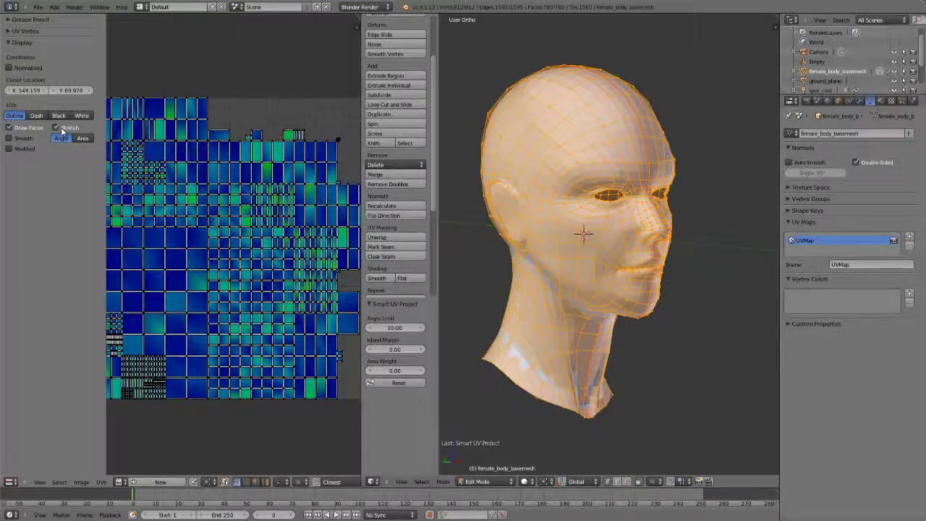
{"action": "left_click", "coordinate": [62, 128]}
{"action": "key", "text": "n"}
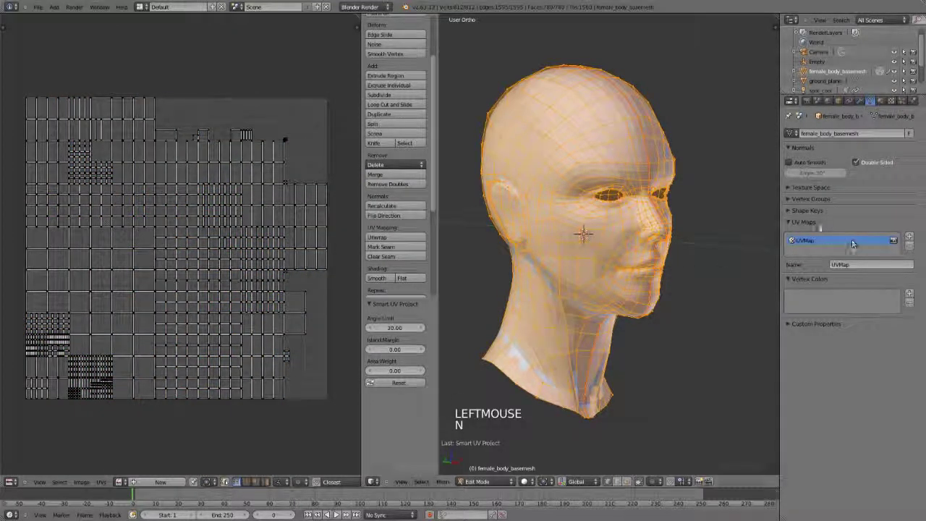
{"action": "key", "text": "u"}
{"action": "key", "text": "u"}
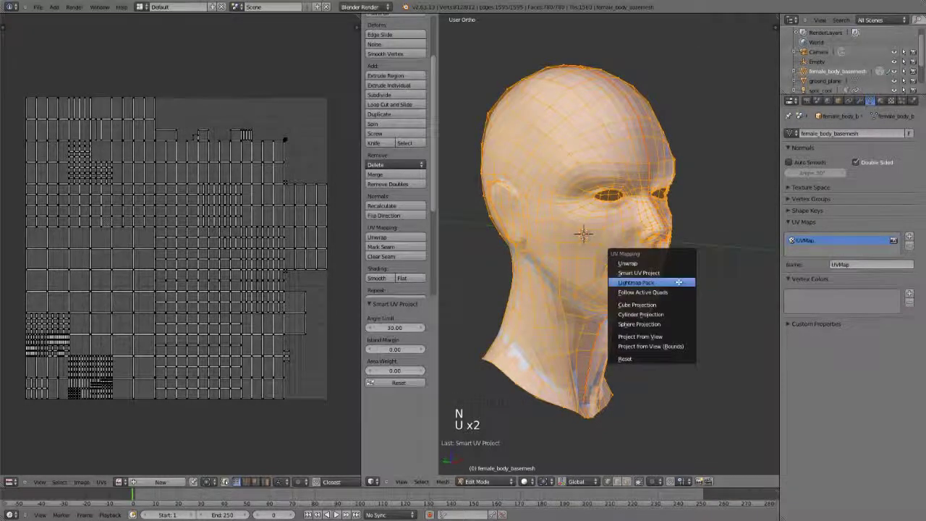
Apply Lightmap Pack to the head's UVs again and dismiss its settings
{"action": "left_click", "coordinate": [679, 282]}
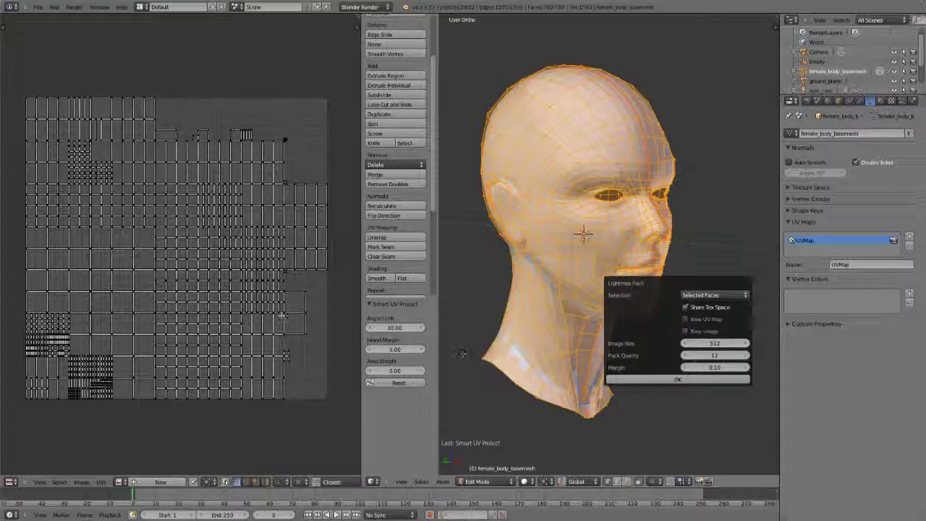
{"action": "left_click", "coordinate": [347, 340]}
Select all UVs and create a new 1024×1024 image named untitled
{"action": "key", "text": "a"}
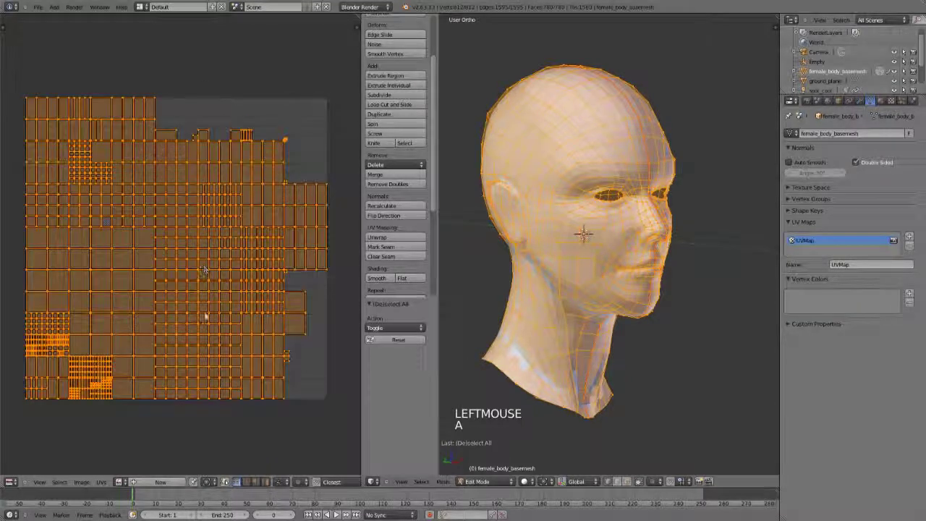
{"action": "left_click", "coordinate": [160, 481]}
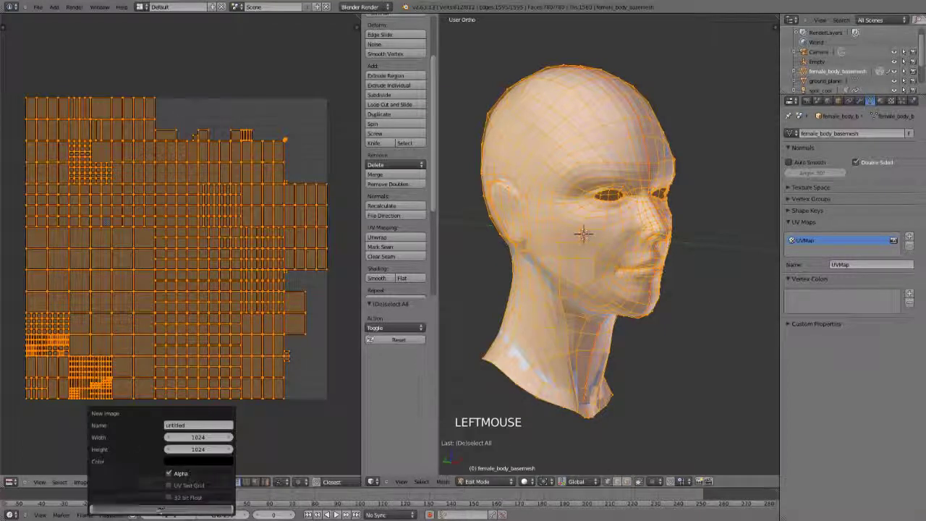
{"action": "left_click", "coordinate": [161, 509]}
{"action": "scroll", "coordinate": [239, 326], "scroll_direction": "down", "scroll_amount": 6}
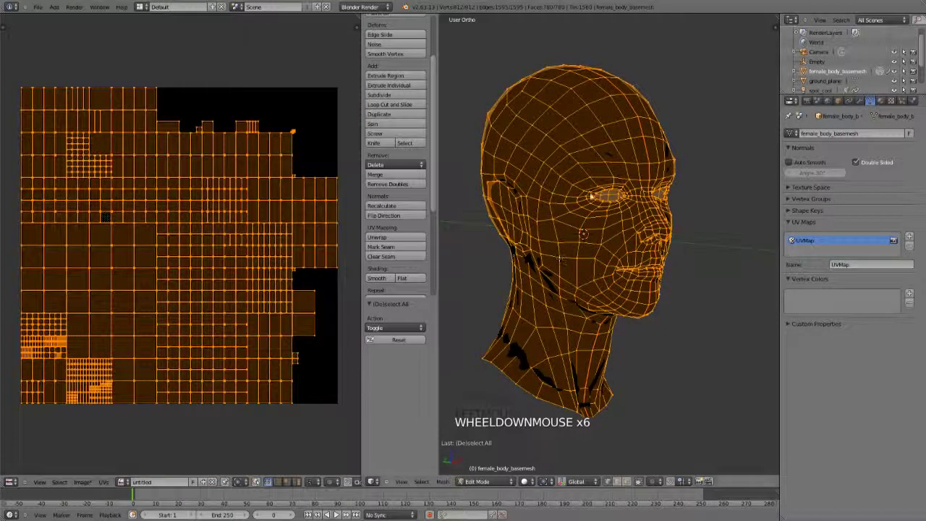
Switch to Object Mode in solid view and toggle Textured Solid in the 3D view's display settings
{"action": "key", "text": "Tab"}
{"action": "scroll", "coordinate": [629, 231], "scroll_direction": "down", "scroll_amount": 2}
{"action": "key", "text": "z"}
{"action": "key", "text": "z"}
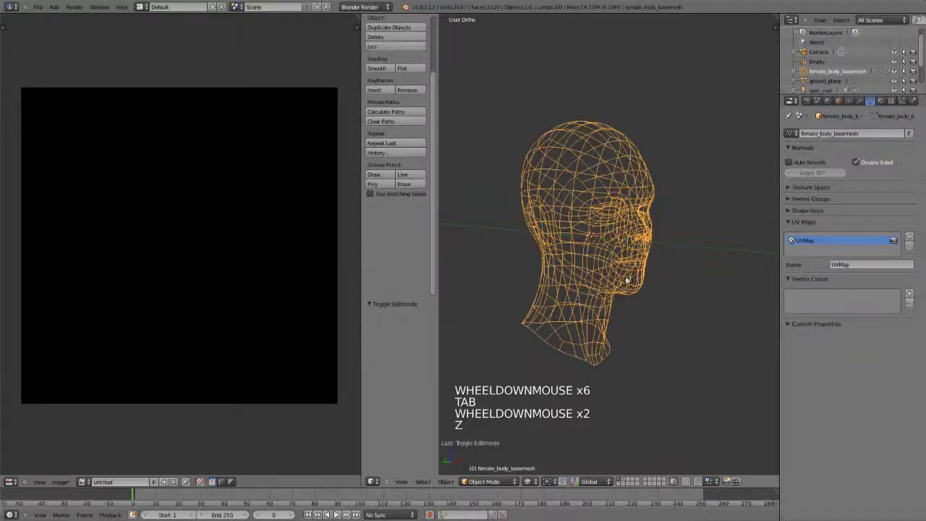
{"action": "key", "text": "n"}
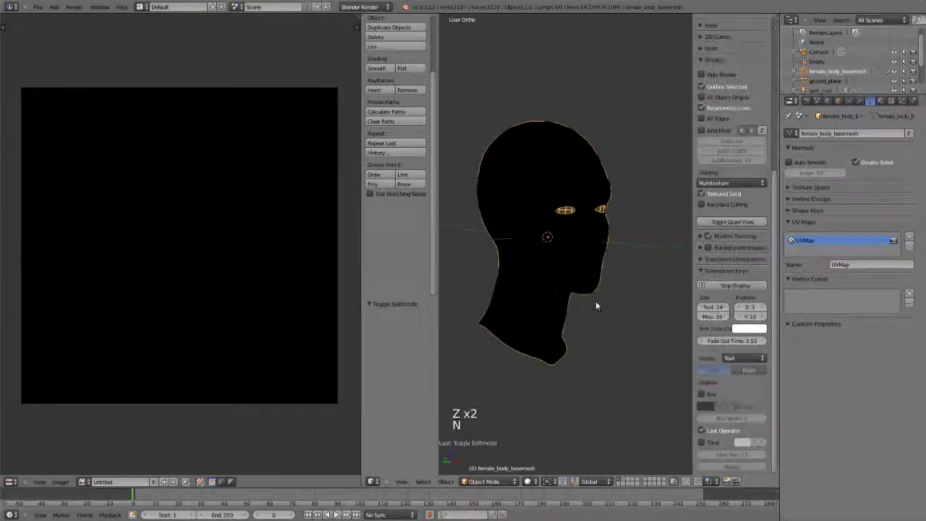
{"action": "left_click", "coordinate": [702, 271]}
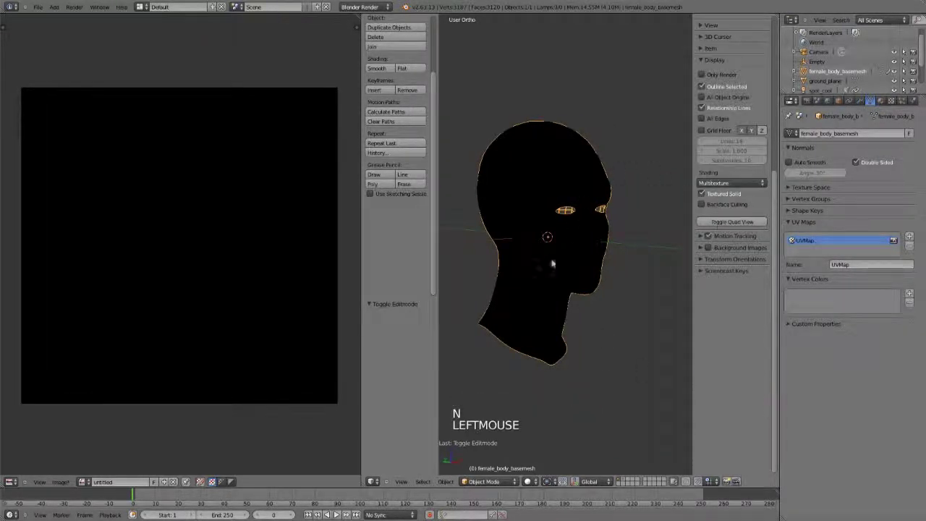
{"action": "left_click", "coordinate": [701, 193]}
{"action": "left_click", "coordinate": [701, 192]}
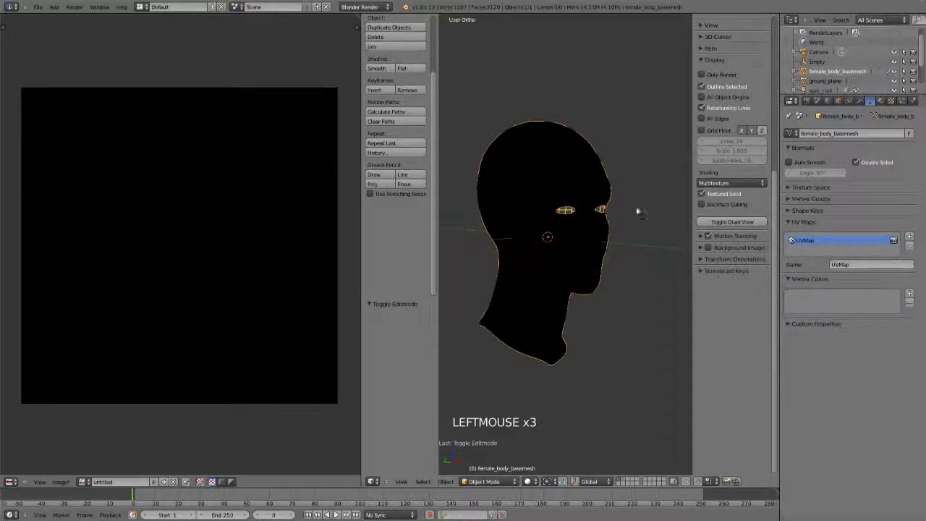
Make the untitled image a generated UV Grid checker shown on the head, then enter Edit Mode
{"action": "key", "text": "t"}
{"action": "key", "text": "t"}
{"action": "key", "text": "t"}
{"action": "key", "text": "t"}
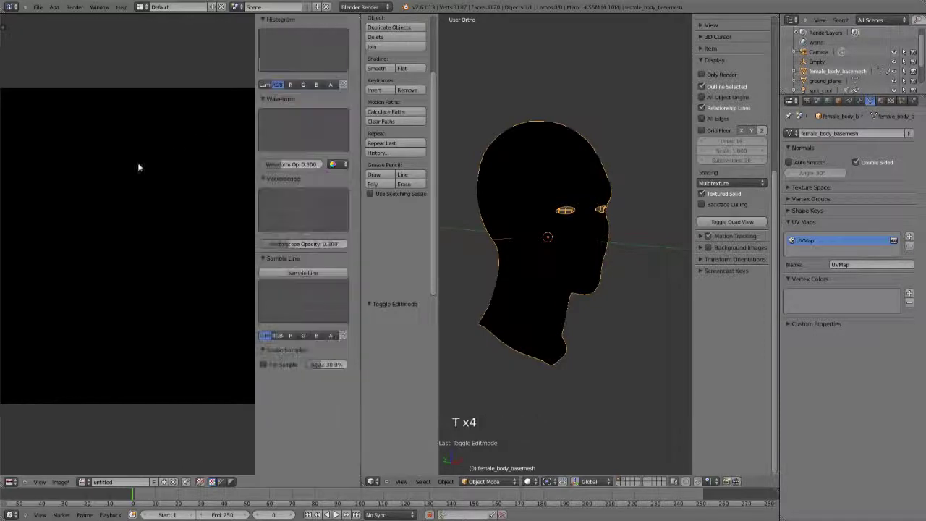
{"action": "key", "text": "t"}
{"action": "key", "text": "n"}
{"action": "scroll", "coordinate": [52, 138], "scroll_direction": "up", "scroll_amount": 4}
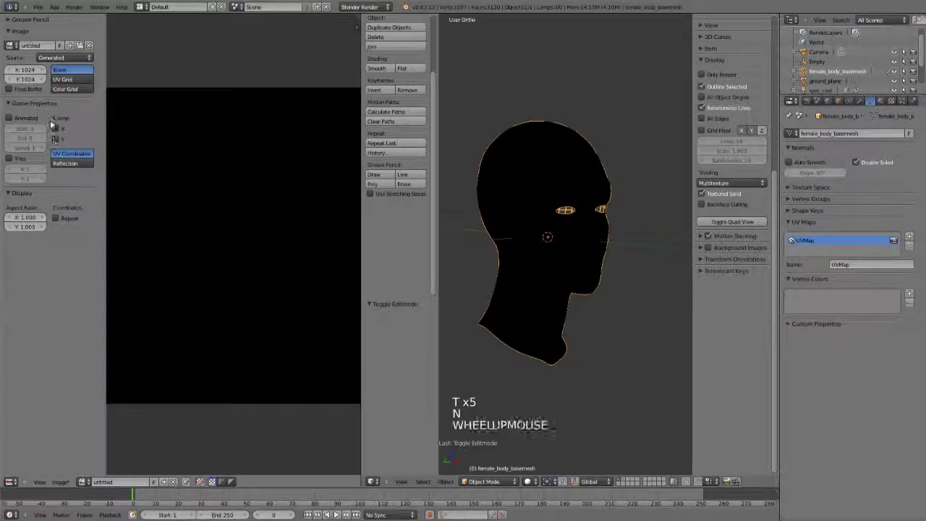
{"action": "left_click", "coordinate": [62, 79]}
{"action": "middle_click_drag", "start_coordinate": [536, 238], "coordinate": [637, 271]}
{"action": "scroll", "coordinate": [557, 268], "scroll_direction": "up", "scroll_amount": 3}
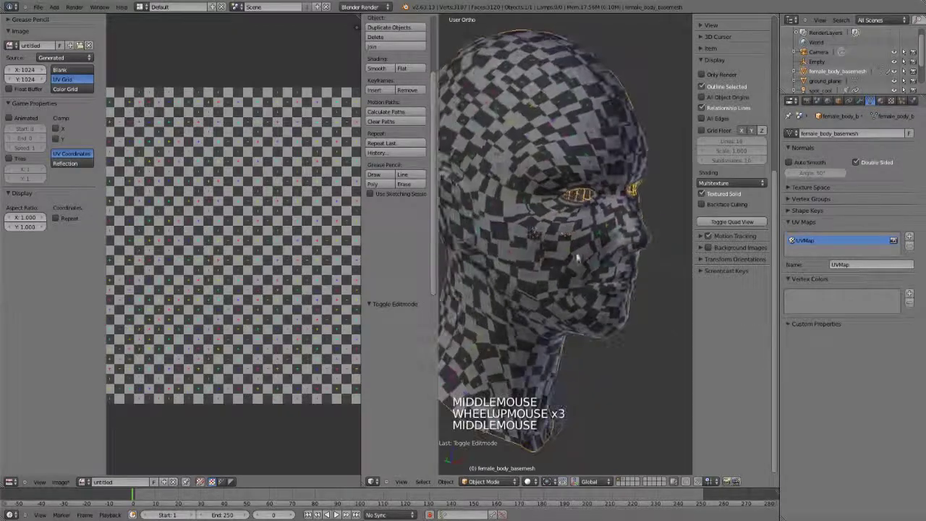
{"action": "scroll", "coordinate": [237, 254], "scroll_direction": "down", "scroll_amount": 1}
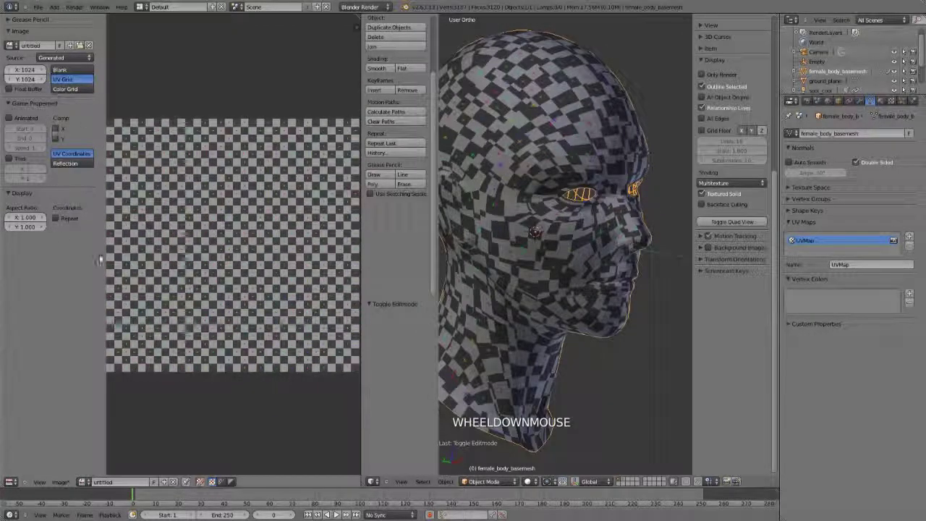
{"action": "key", "text": "n"}
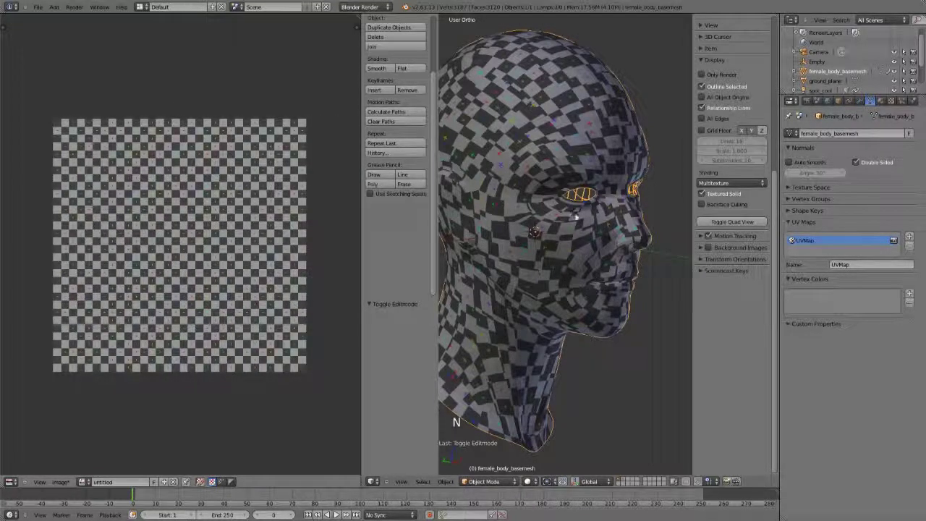
{"action": "key", "text": "Tab"}
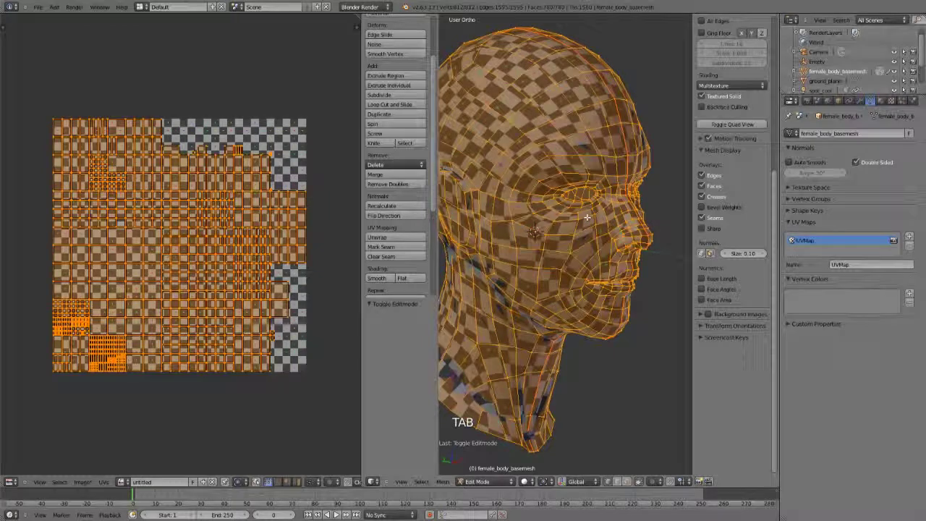
Unwrap the head with Follow Active Quads (Edge Length Mode: Length) and view it from the front
{"action": "key", "text": "u"}
{"action": "left_click", "coordinate": [574, 226]}
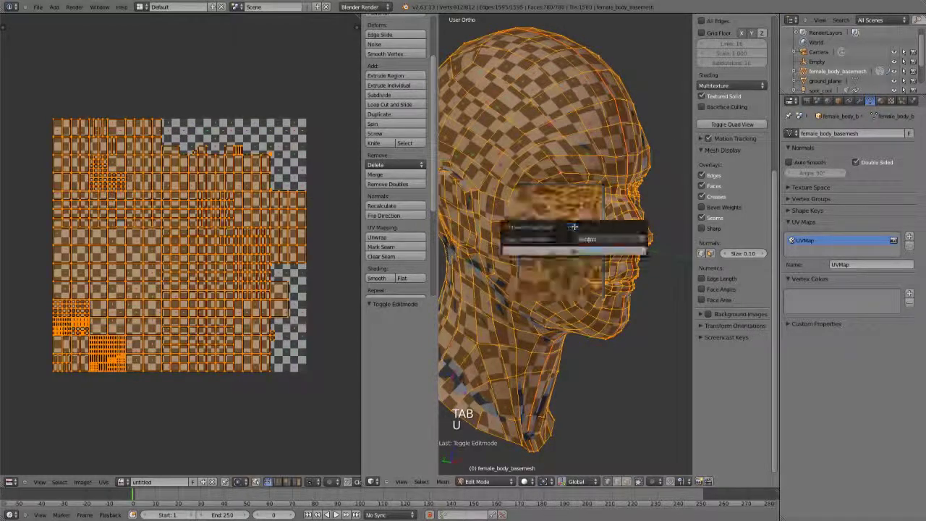
{"action": "left_click", "coordinate": [574, 251]}
{"action": "scroll", "coordinate": [594, 286], "scroll_direction": "down", "scroll_amount": 3}
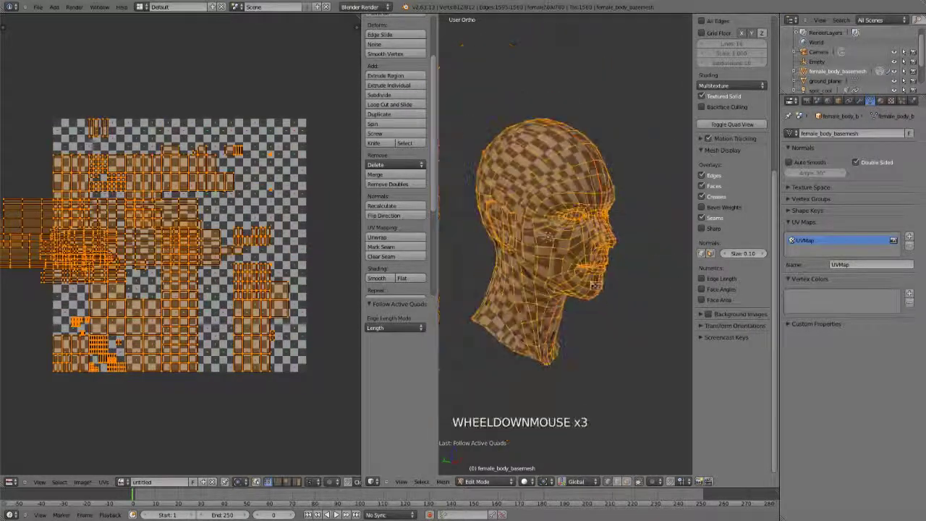
{"action": "middle_click_drag", "start_coordinate": [594, 284], "coordinate": [579, 270]}
{"action": "scroll", "coordinate": [578, 270], "scroll_direction": "up", "scroll_amount": 3}
{"action": "key", "text": "KP_1"}
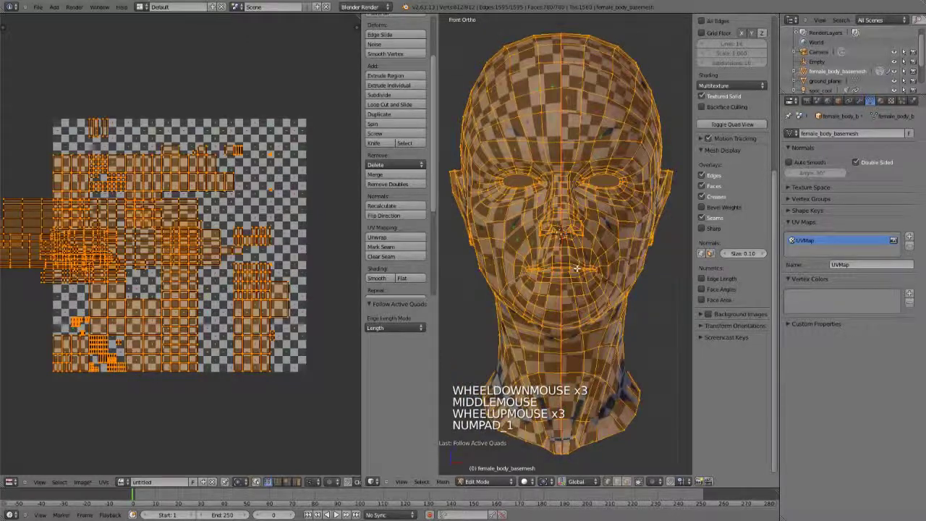
{"action": "scroll", "coordinate": [577, 268], "scroll_direction": "down", "scroll_amount": 3}
{"action": "scroll", "coordinate": [577, 269], "scroll_direction": "up", "scroll_amount": 2}
{"action": "scroll", "coordinate": [577, 269], "scroll_direction": "down", "scroll_amount": 3}
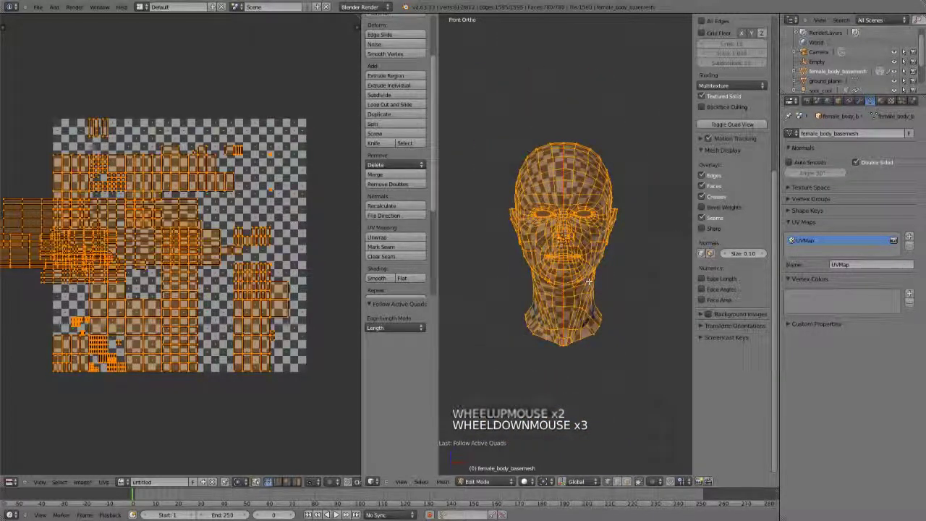
Hide the head and add a 32-vertex cylinder with Cap Fill Type Nothing, viewed from above
{"action": "key", "text": "Tab"}
{"action": "key", "text": "h"}
{"action": "key", "text": "shift+a"}
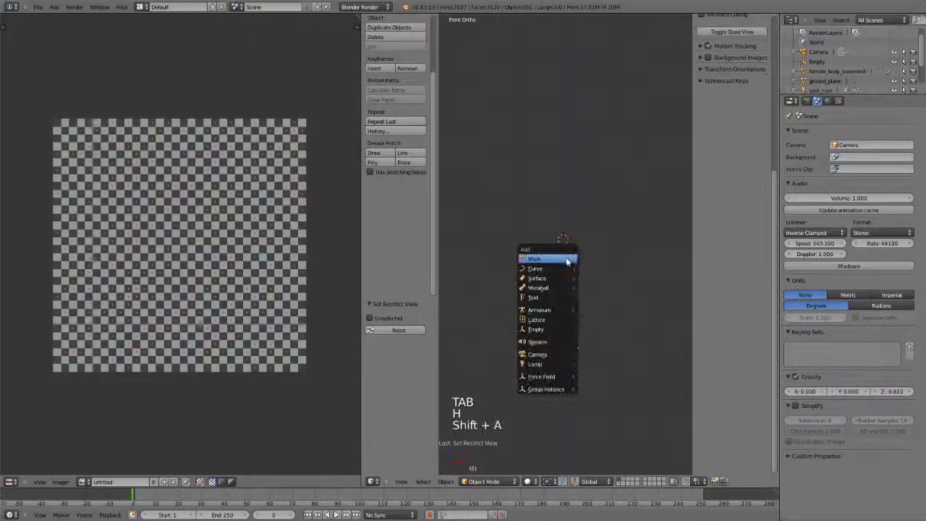
{"action": "mouse_move", "coordinate": [566, 261]}
{"action": "left_click", "coordinate": [601, 306]}
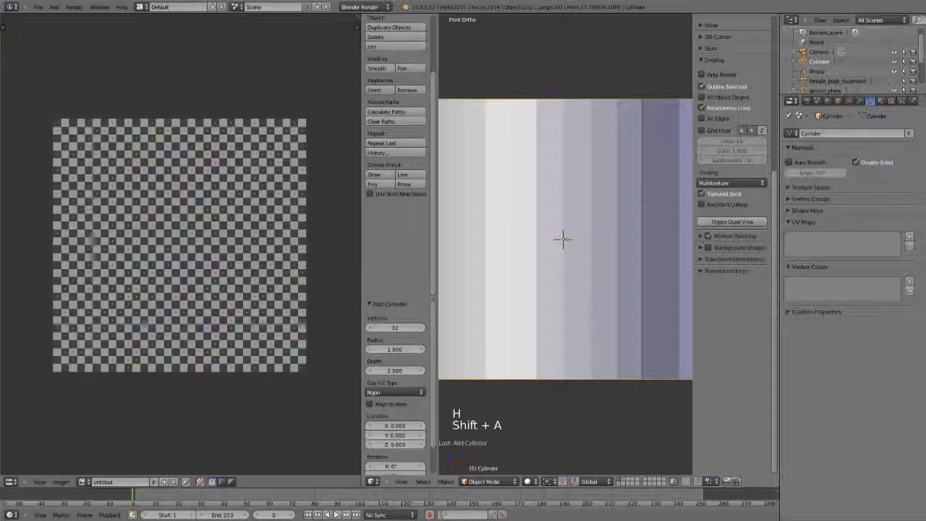
{"action": "left_click", "coordinate": [380, 393]}
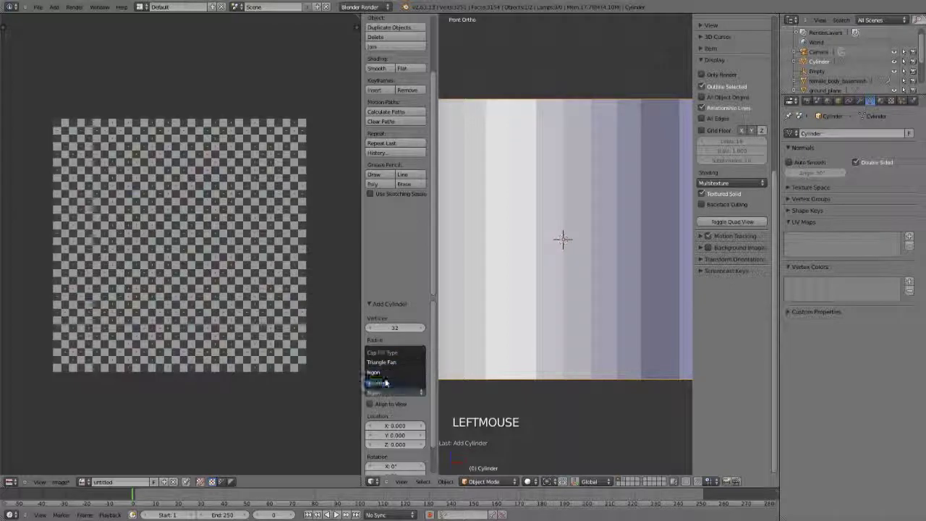
{"action": "left_click", "coordinate": [385, 384]}
{"action": "scroll", "coordinate": [534, 283], "scroll_direction": "down", "scroll_amount": 4}
{"action": "middle_click_drag", "start_coordinate": [534, 283], "coordinate": [541, 344]}
In edge select mode, pick a cylinder side edge and Project From View in front view
{"action": "scroll", "coordinate": [564, 284], "scroll_direction": "up", "scroll_amount": 2}
{"action": "key", "text": "Tab"}
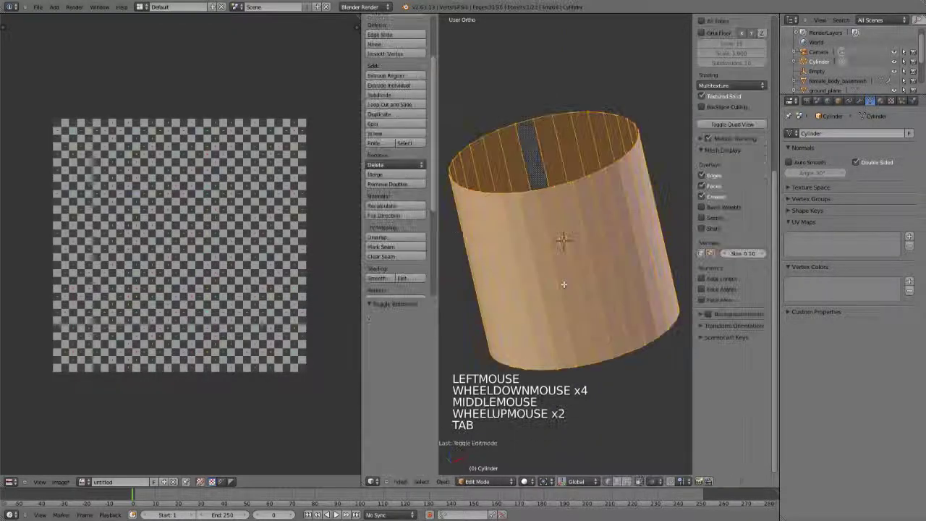
{"action": "key", "text": "ctrl+Tab"}
{"action": "left_click", "coordinate": [557, 293]}
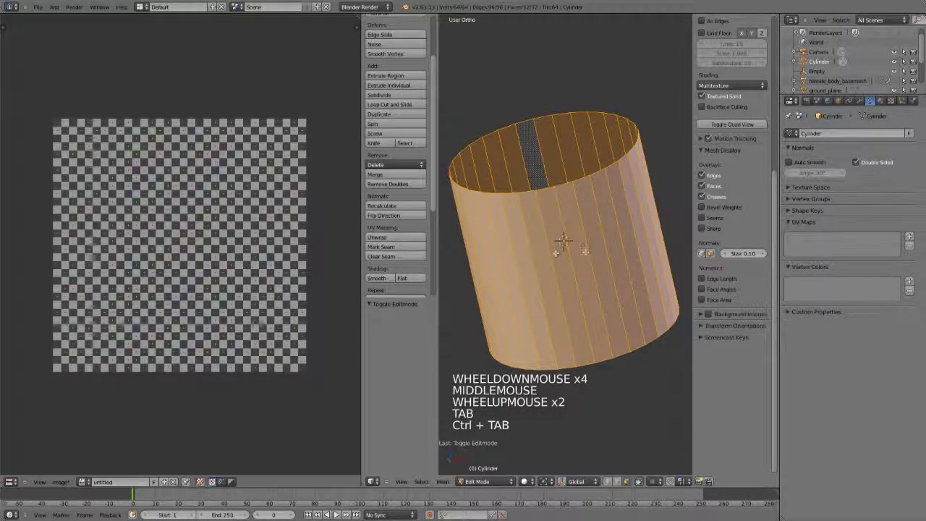
{"action": "right_click", "coordinate": [564, 241]}
{"action": "key", "text": "KP_1"}
{"action": "key", "text": "u"}
{"action": "key", "text": "u"}
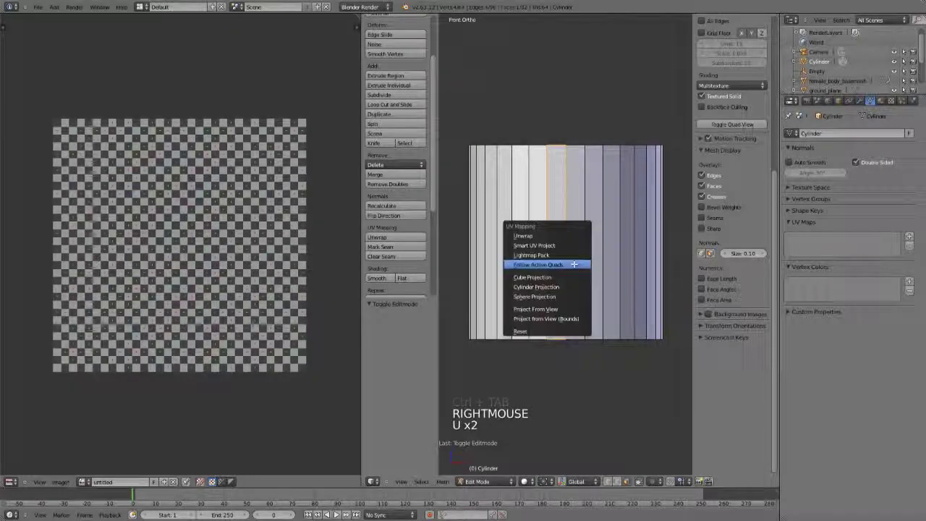
{"action": "left_click", "coordinate": [571, 309]}
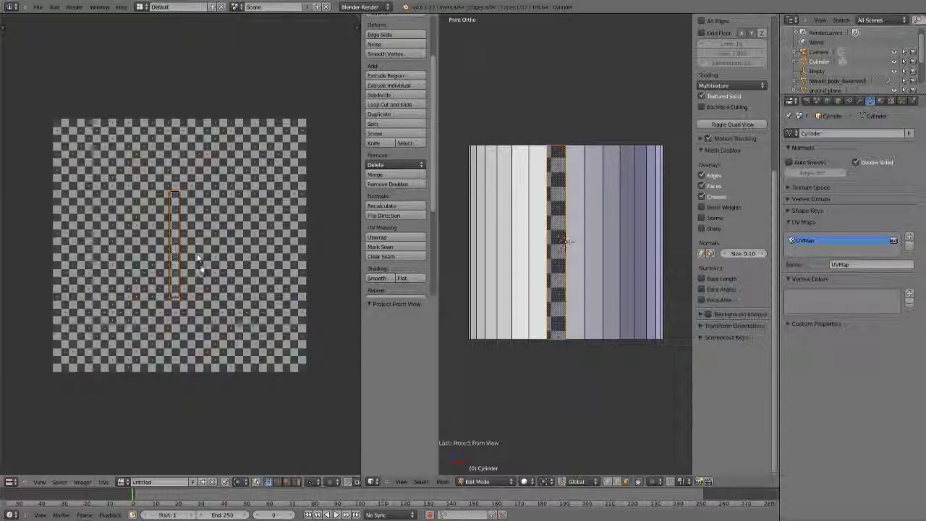
Enlarge the projected UV island and shift it further left on the checker
{"action": "key", "text": "s"}
{"action": "left_click", "coordinate": [197, 293]}
{"action": "key", "text": "g"}
{"action": "left_click", "coordinate": [148, 262]}
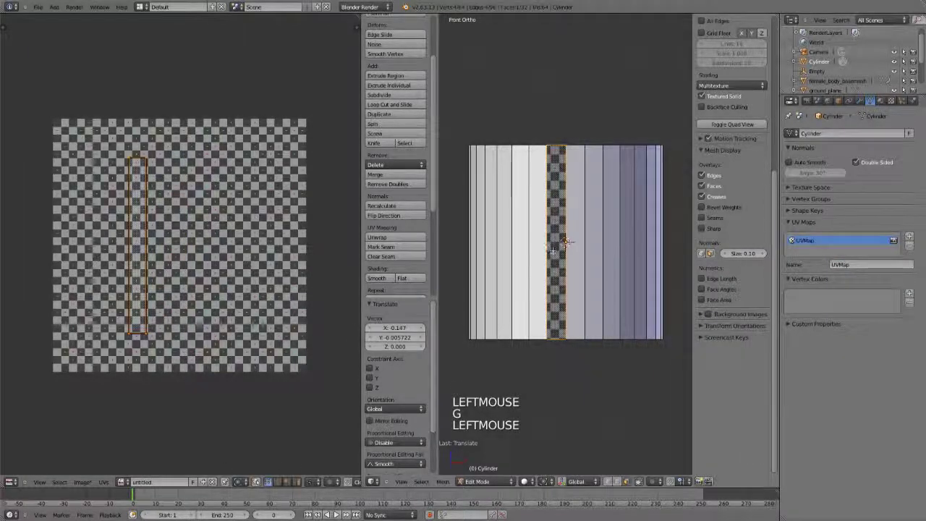
Select the whole cylinder and unwrap it with Follow Active Quads in Length edge mode
{"action": "key", "text": "a"}
{"action": "key", "text": "a"}
{"action": "middle_click_drag", "start_coordinate": [555, 215], "coordinate": [563, 275]}
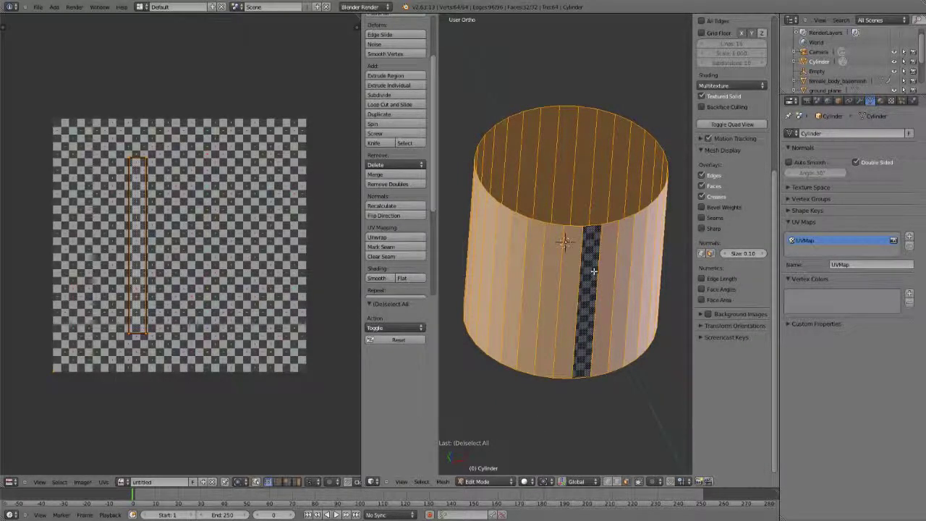
{"action": "key", "text": "u"}
{"action": "left_click", "coordinate": [552, 227]}
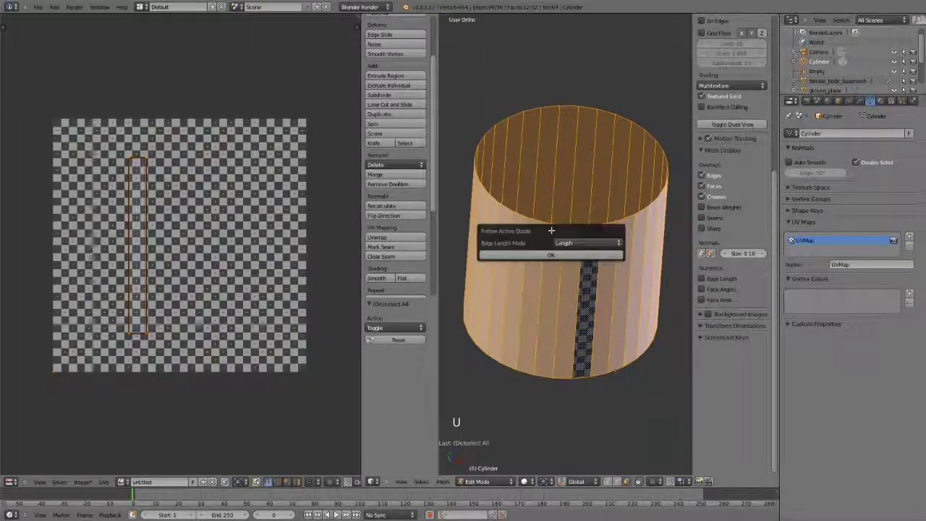
{"action": "left_click", "coordinate": [565, 248]}
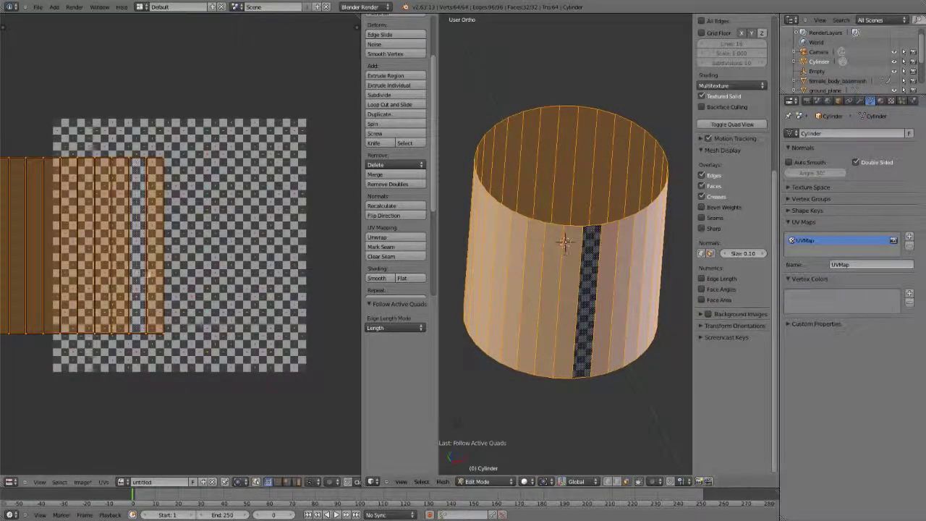
{"action": "scroll", "coordinate": [201, 275], "scroll_direction": "down", "scroll_amount": 8}
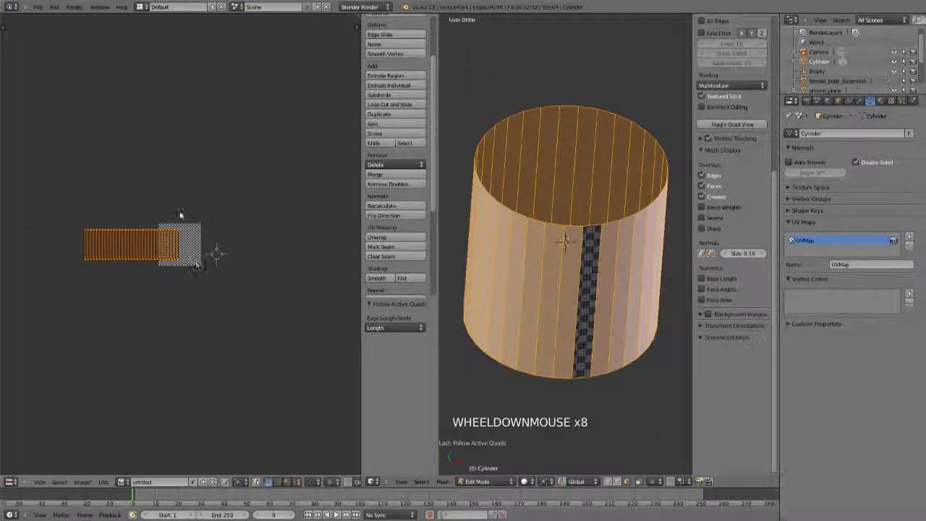
{"action": "scroll", "coordinate": [210, 251], "scroll_direction": "up", "scroll_amount": 3}
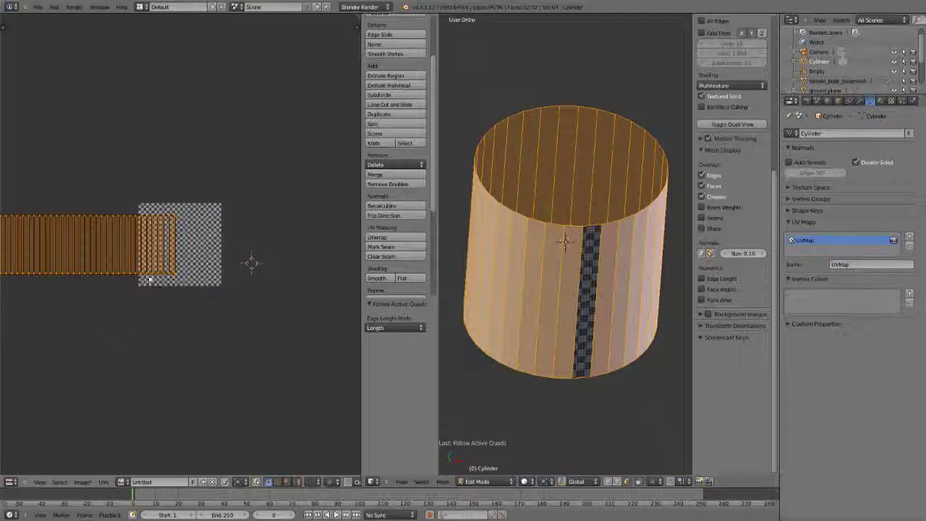
Assign the UV Grid checker image to the cylinder in the UV/Image Editor
{"action": "key", "text": "KP_1"}
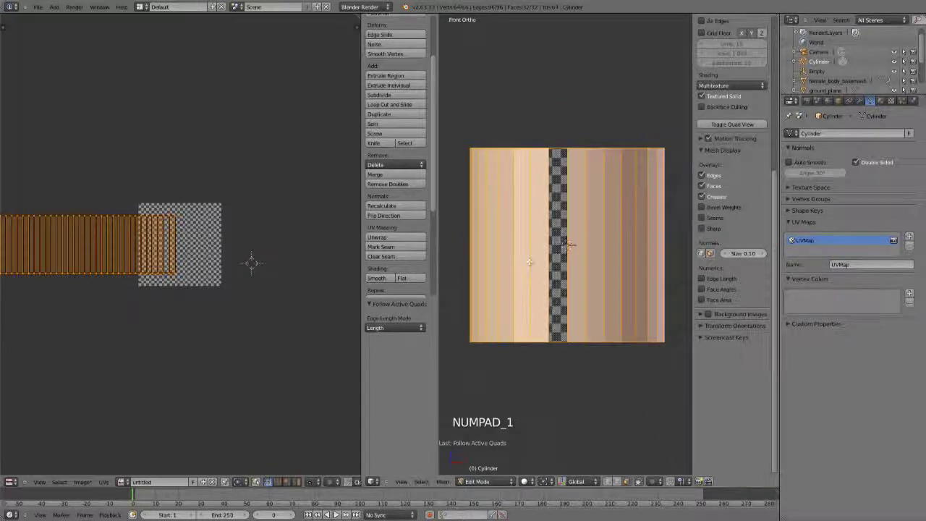
{"action": "middle_click_drag", "start_coordinate": [564, 149], "coordinate": [591, 196]}
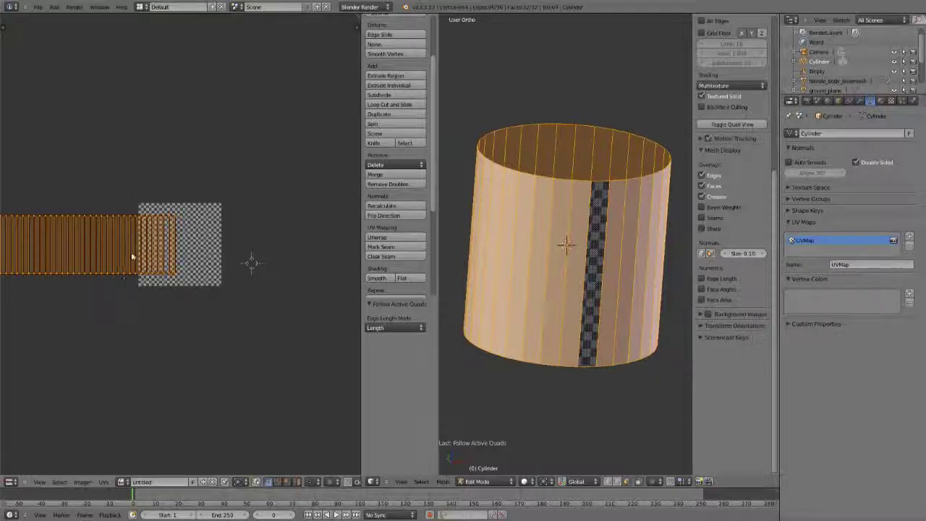
{"action": "left_click", "coordinate": [122, 482]}
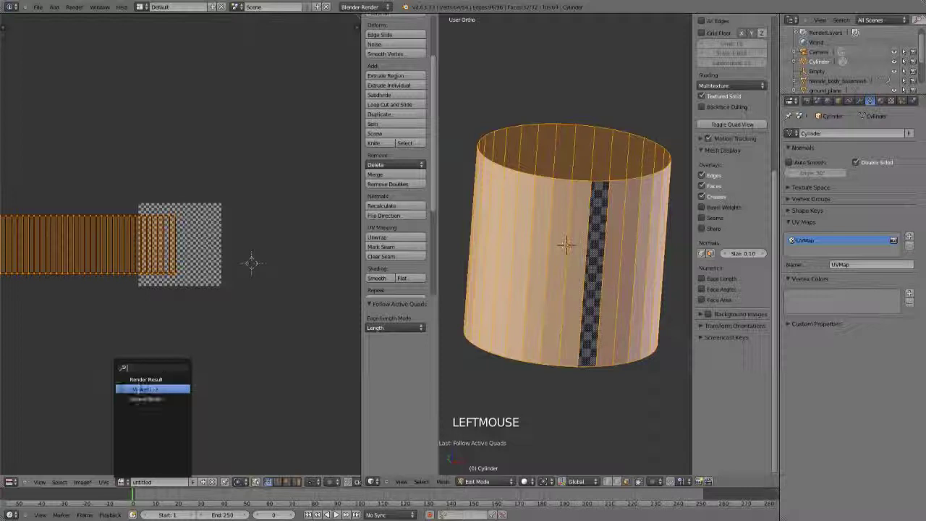
{"action": "left_click", "coordinate": [145, 388]}
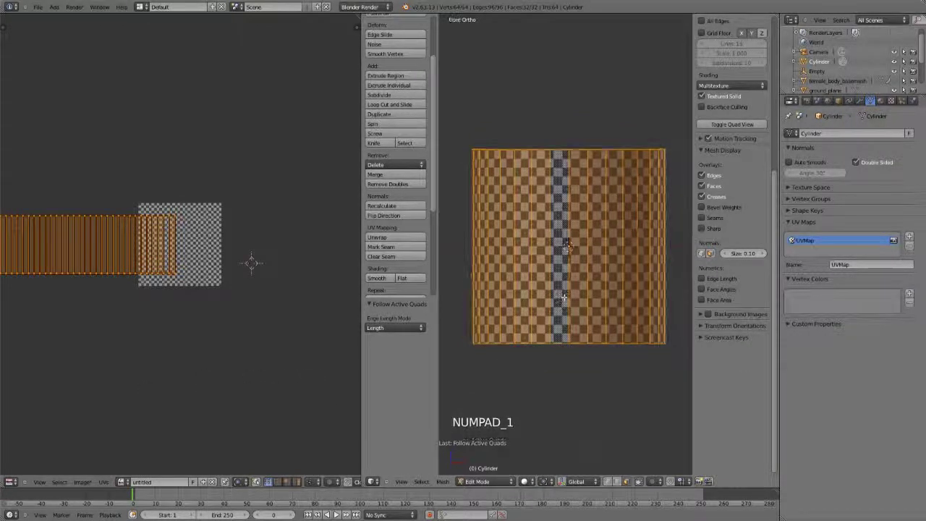
{"action": "key", "text": "u"}
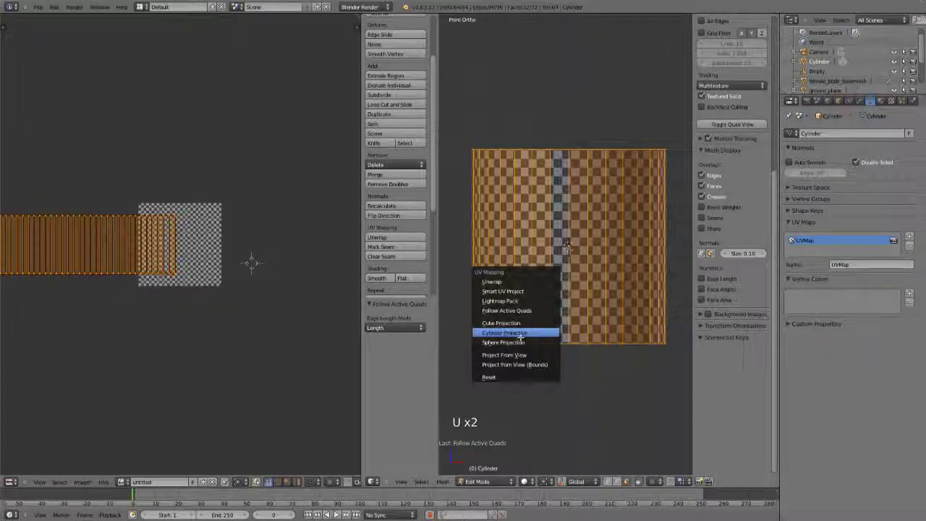
Re-unwrap the cylinder with Cylinder Projection (View on Equator, Polar ZX, Radius 1.000)
{"action": "left_click", "coordinate": [516, 334]}
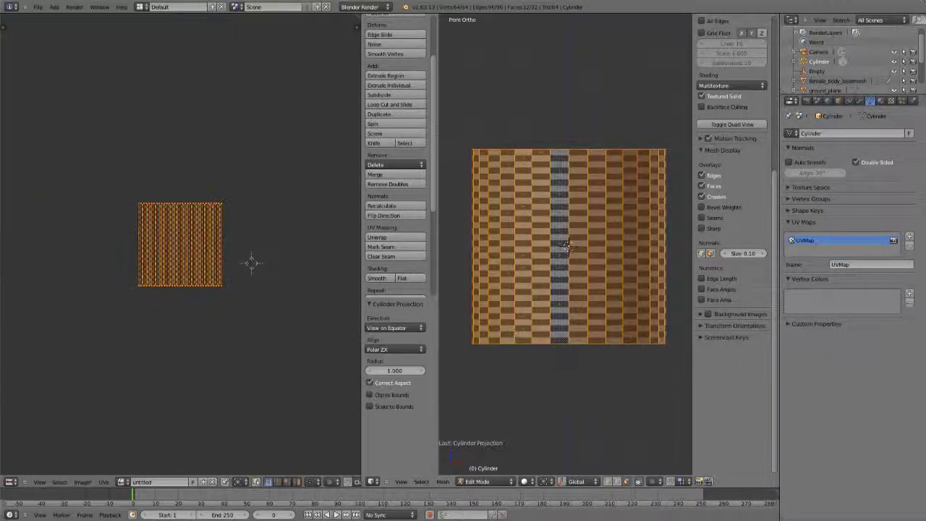
{"action": "scroll", "coordinate": [251, 263], "scroll_direction": "up", "scroll_amount": 5}
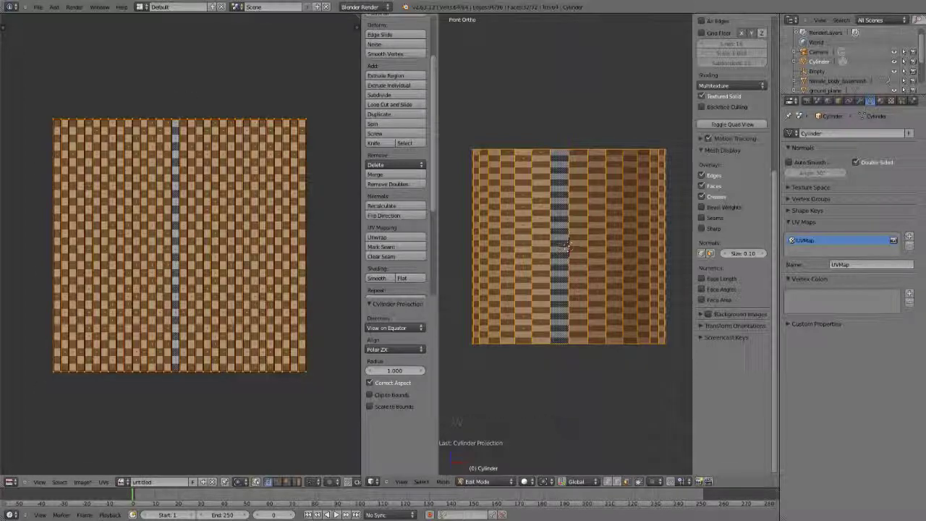
{"action": "key", "text": "u"}
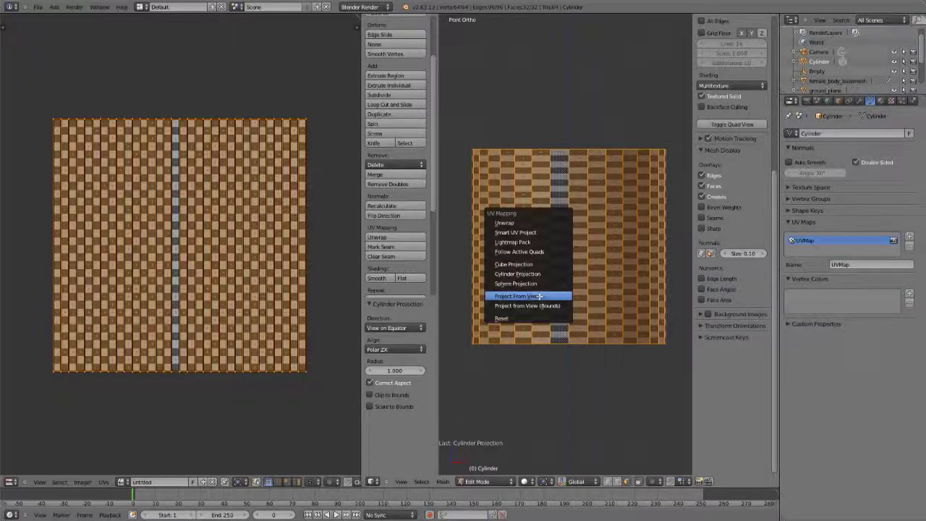
Project the cylinder's UVs from the view, then redo it with Project From View (Bounds)
{"action": "left_click", "coordinate": [539, 296]}
{"action": "middle_click_drag", "start_coordinate": [539, 296], "coordinate": [518, 293]}
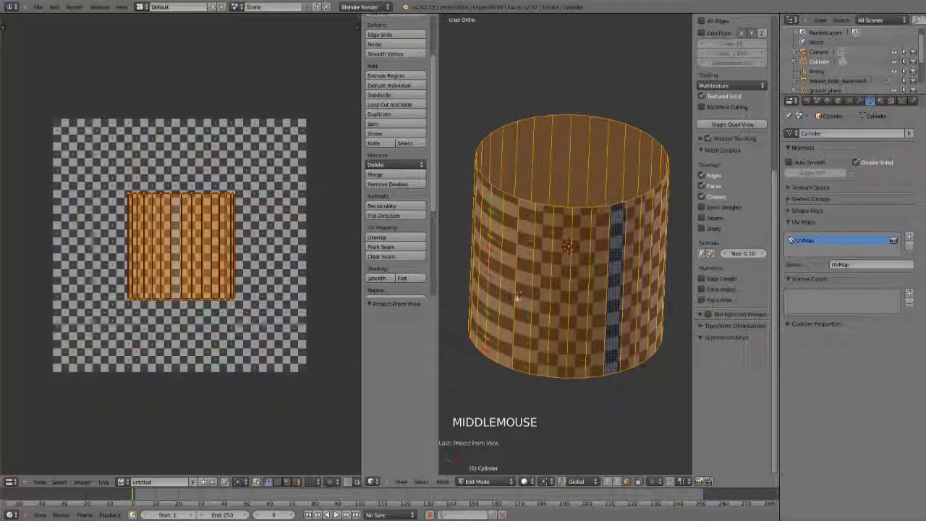
{"action": "key", "text": "u"}
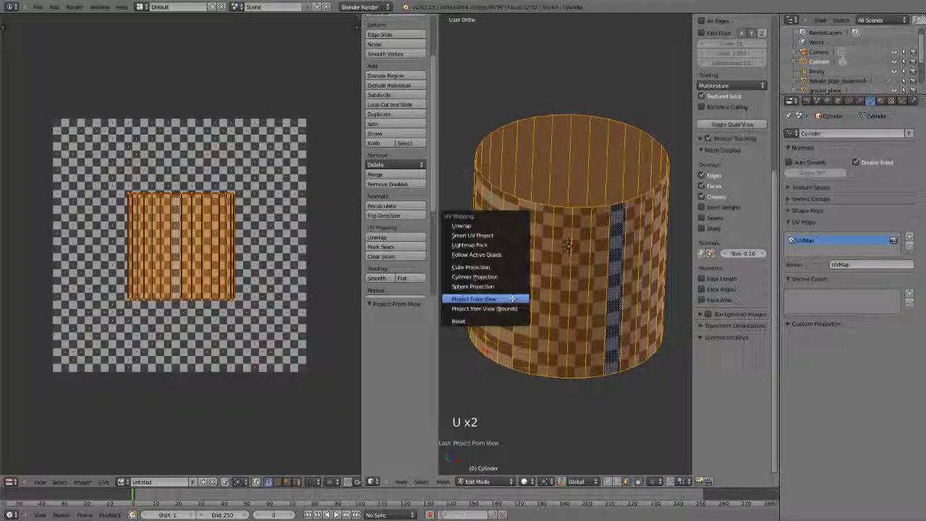
{"action": "left_click", "coordinate": [506, 309]}
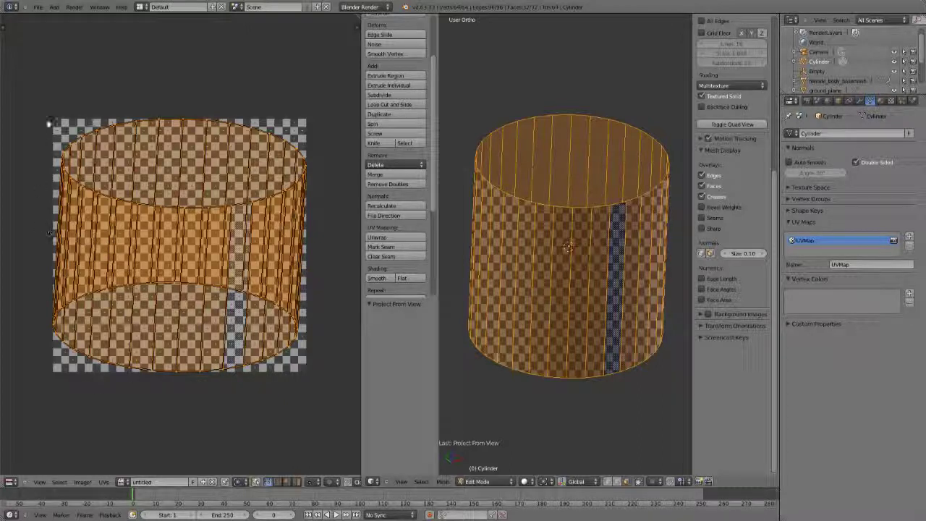
{"action": "key", "text": "u"}
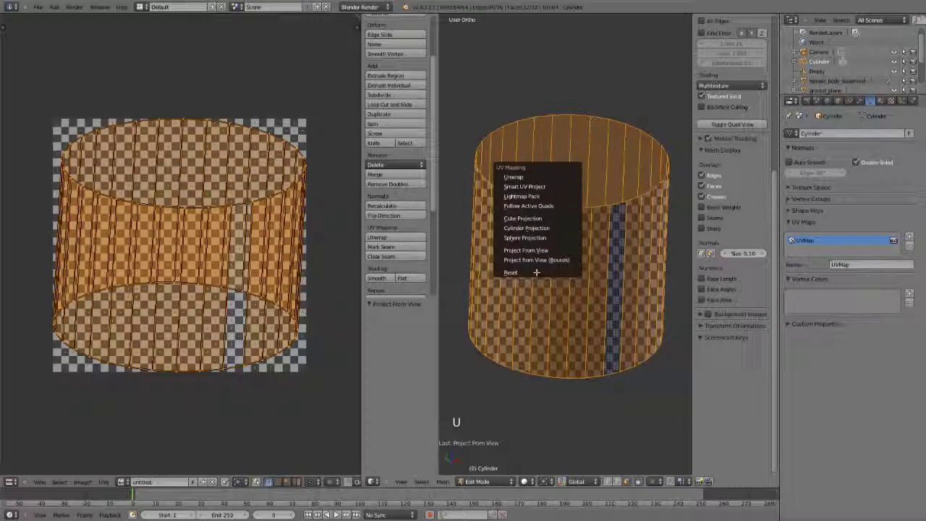
Reset the cylinder's UVs so every face maps onto the full checker square
{"action": "left_click", "coordinate": [536, 272]}
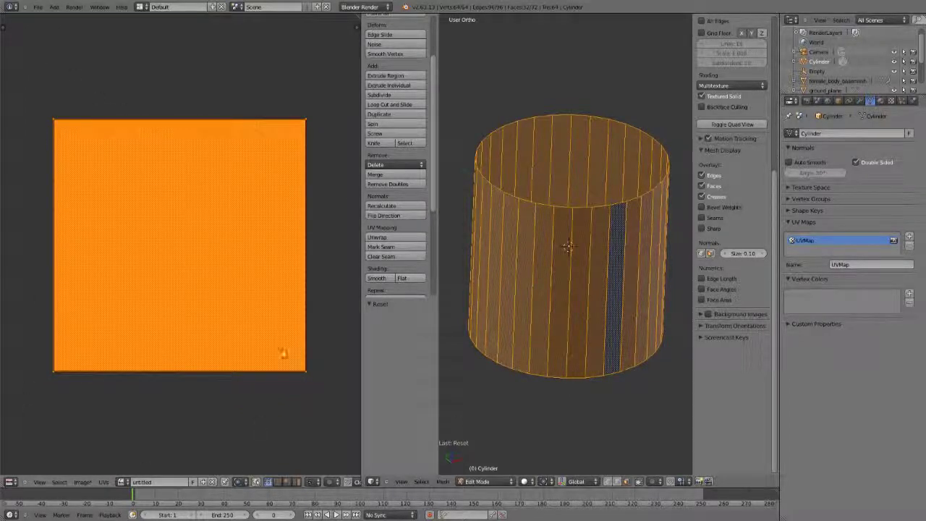
{"action": "middle_click_drag", "start_coordinate": [572, 322], "coordinate": [463, 312]}
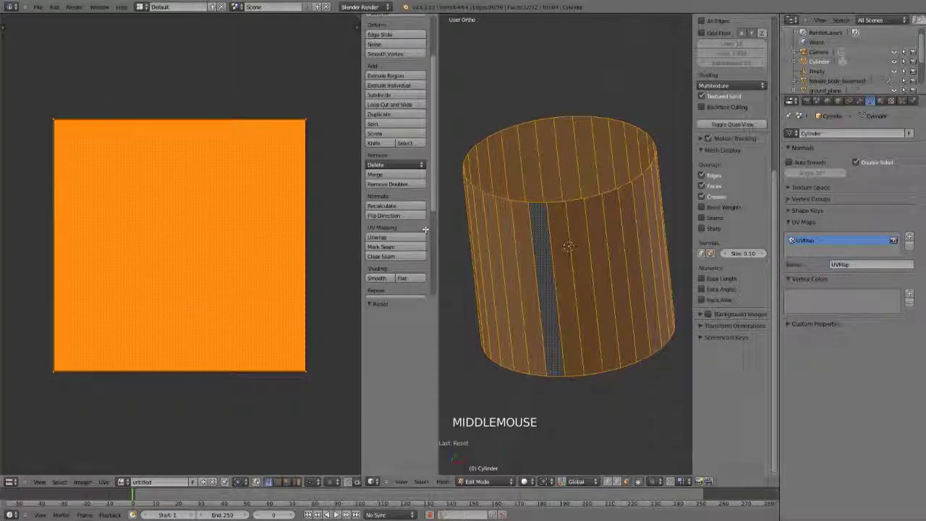
{"action": "key", "text": "u"}
{"action": "key", "text": "u"}
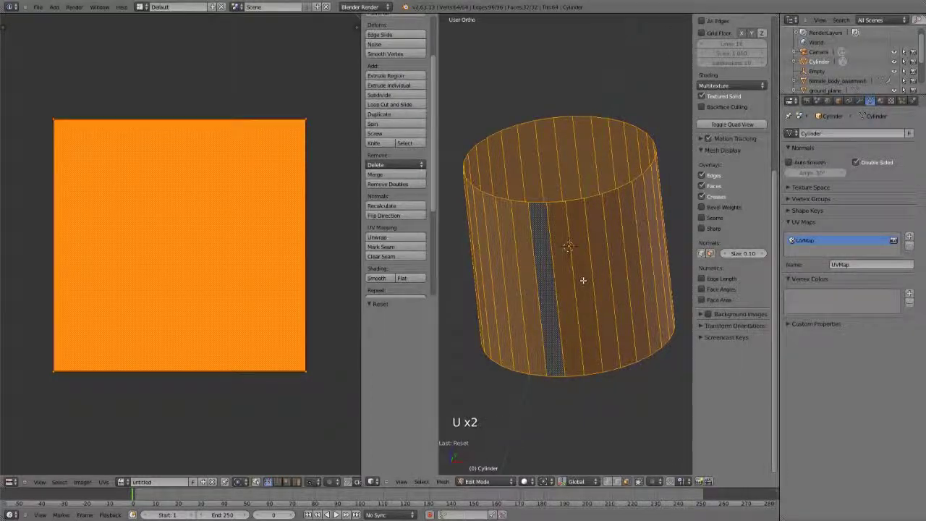
{"action": "key", "text": "u"}
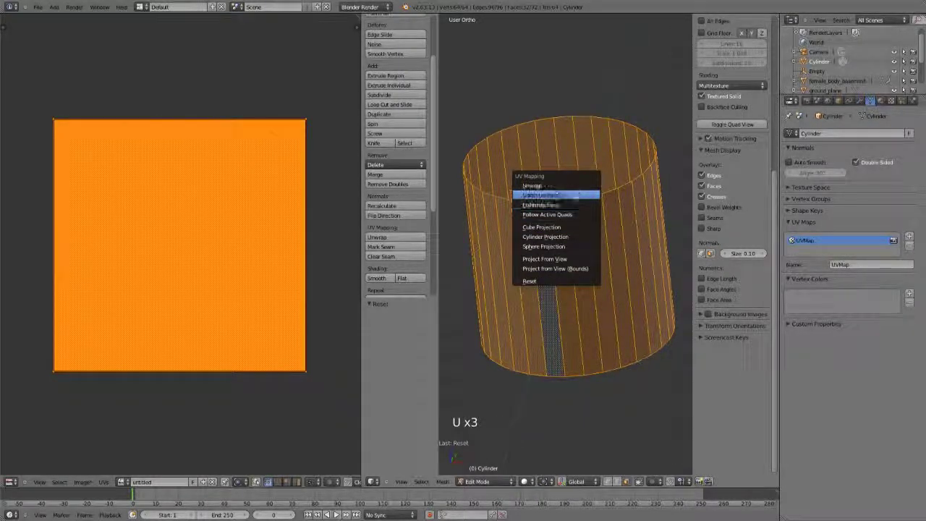
Unwrap the cylinder with Smart UV Project, raising the Angle Limit from 66 to 89
{"action": "left_click", "coordinate": [577, 195]}
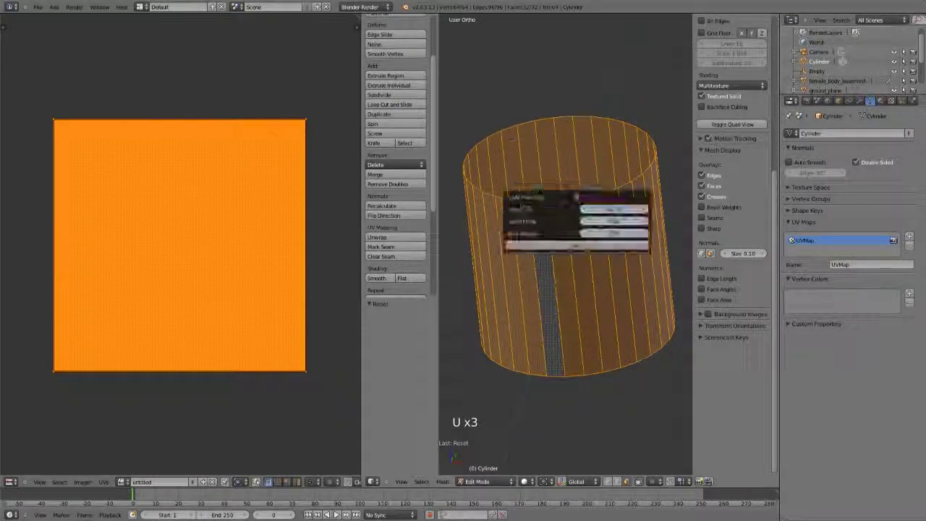
{"action": "left_click", "coordinate": [572, 246]}
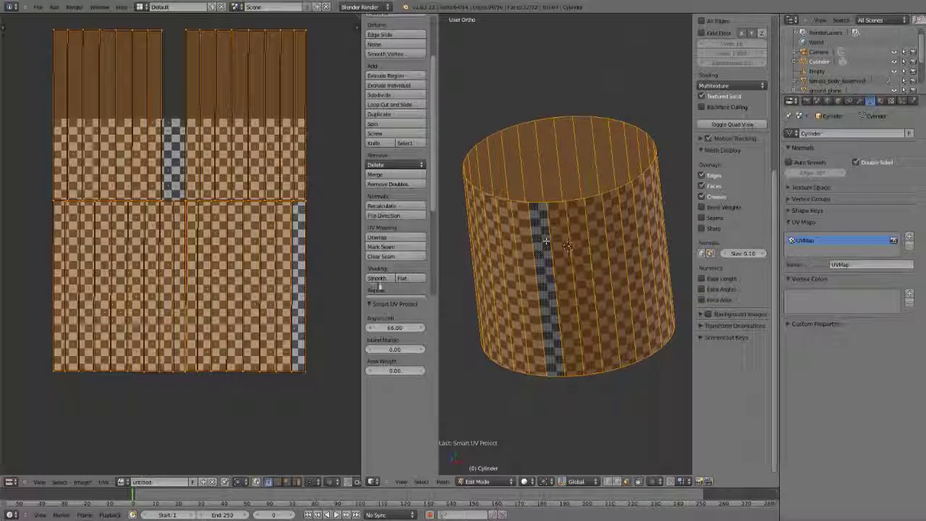
{"action": "mouse_move", "coordinate": [396, 328]}
{"action": "left_mouse_down", "text": "ctrl"}
{"action": "mouse_move", "coordinate": [427, 328]}
{"action": "mouse_move", "coordinate": [399, 324]}
{"action": "left_mouse_up", "text": "ctrl"}
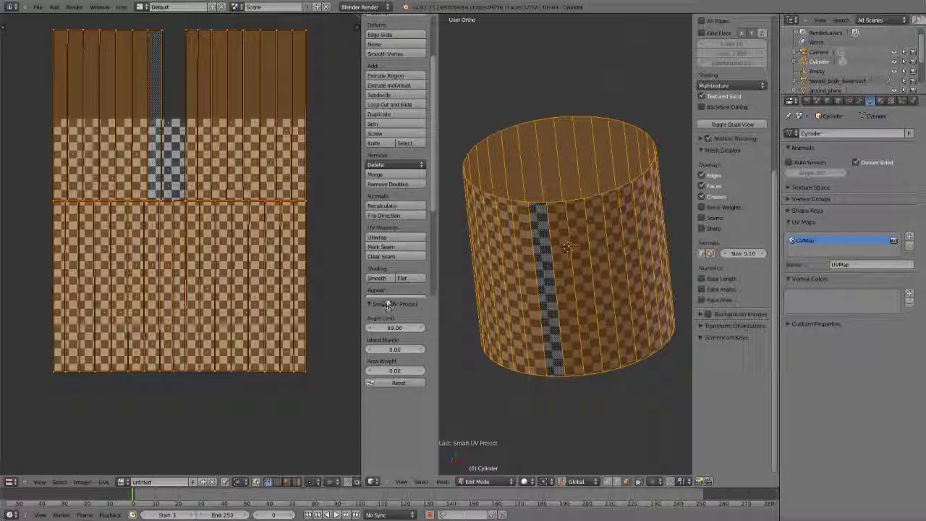
{"action": "middle_click", "coordinate": [570, 304]}
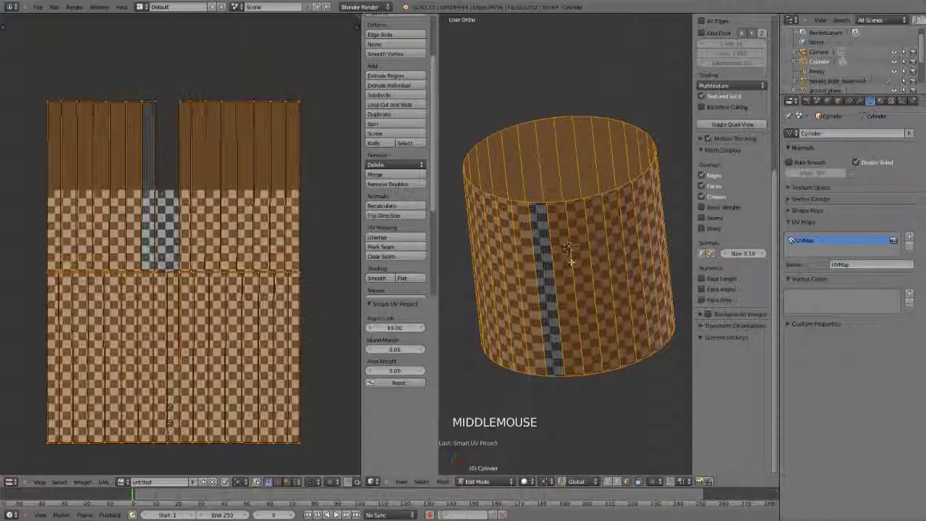
Leave edit mode and inspect the checker-textured cylinder from the front and above
{"action": "key", "text": "Tab"}
{"action": "scroll", "coordinate": [571, 303], "scroll_direction": "down", "scroll_amount": 3}
{"action": "key", "text": "KP_1"}
{"action": "scroll", "coordinate": [571, 302], "scroll_direction": "up", "scroll_amount": 2}
{"action": "middle_click_drag", "start_coordinate": [584, 294], "coordinate": [546, 287], "text": "shift"}
{"action": "scroll", "coordinate": [542, 321], "scroll_direction": "up", "scroll_amount": 2}
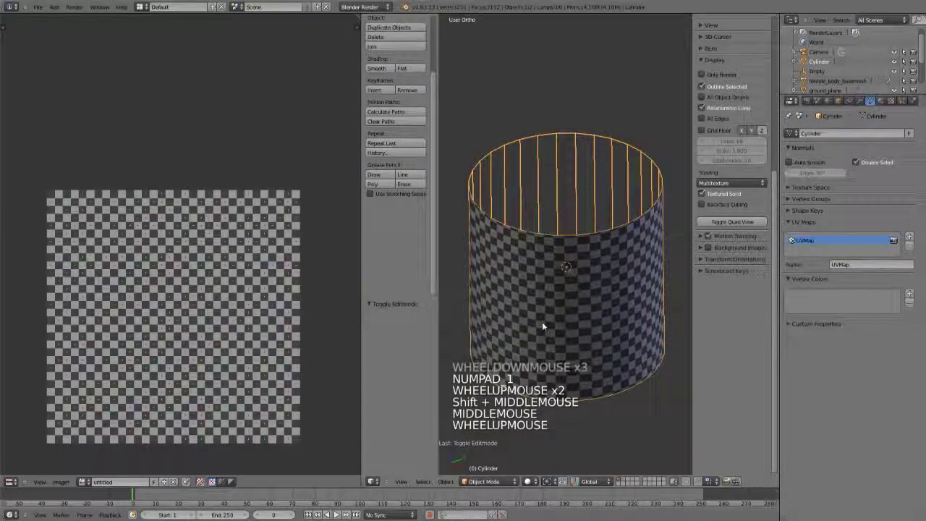
{"action": "scroll", "coordinate": [577, 337], "scroll_direction": "down", "scroll_amount": 2}
{"action": "scroll", "coordinate": [577, 335], "scroll_direction": "up", "scroll_amount": 1}
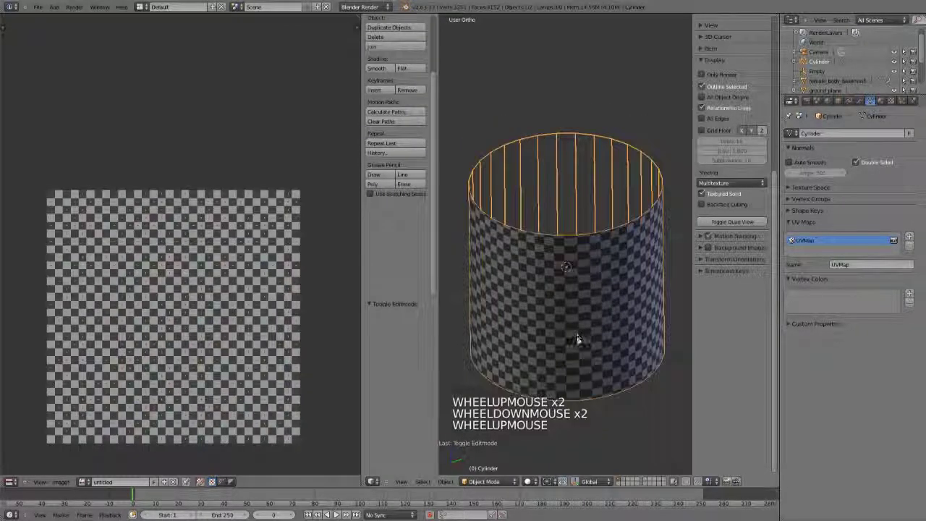
{"action": "scroll", "coordinate": [579, 335], "scroll_direction": "down", "scroll_amount": 3}
{"action": "scroll", "coordinate": [579, 335], "scroll_direction": "up", "scroll_amount": 3}
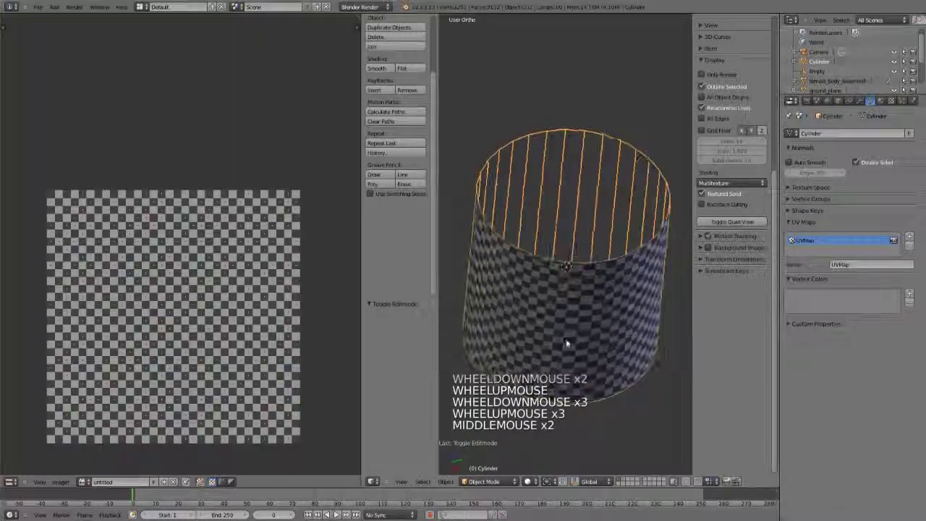